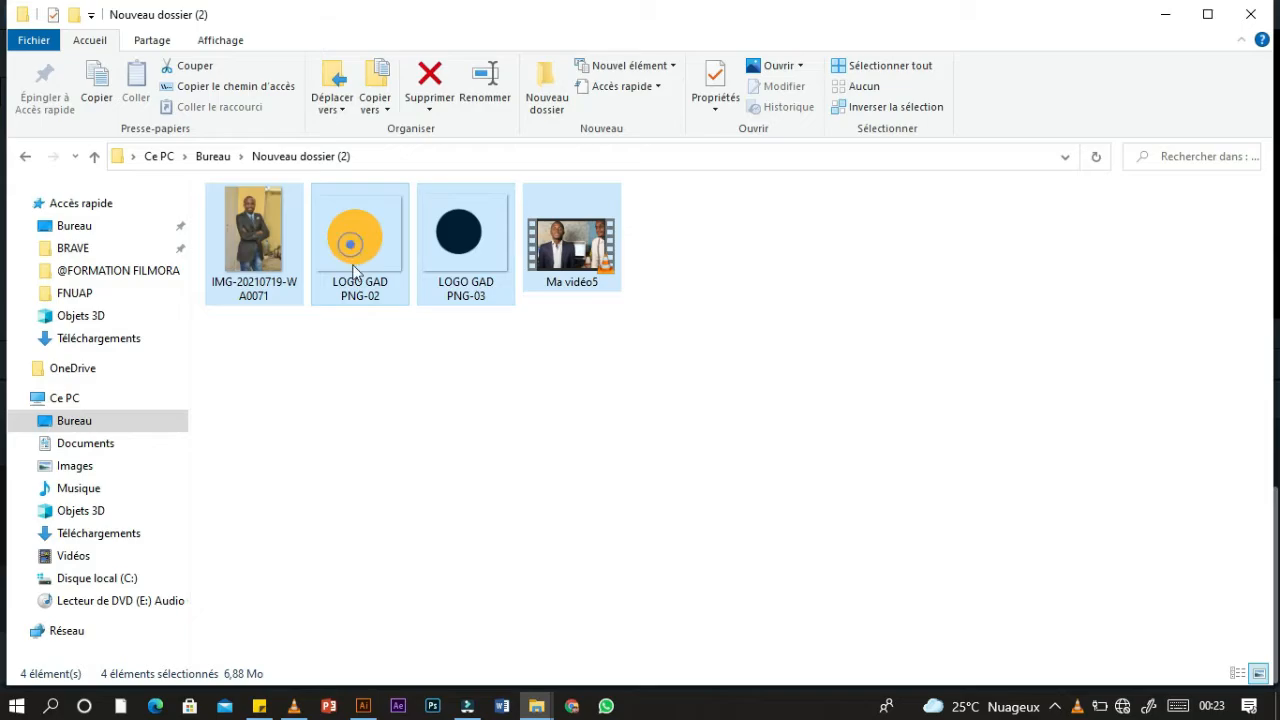
Step: Import the two logos, the photo and the video from the folder into the project, and place the photo on video track 1
drag(352, 251, 376, 278)
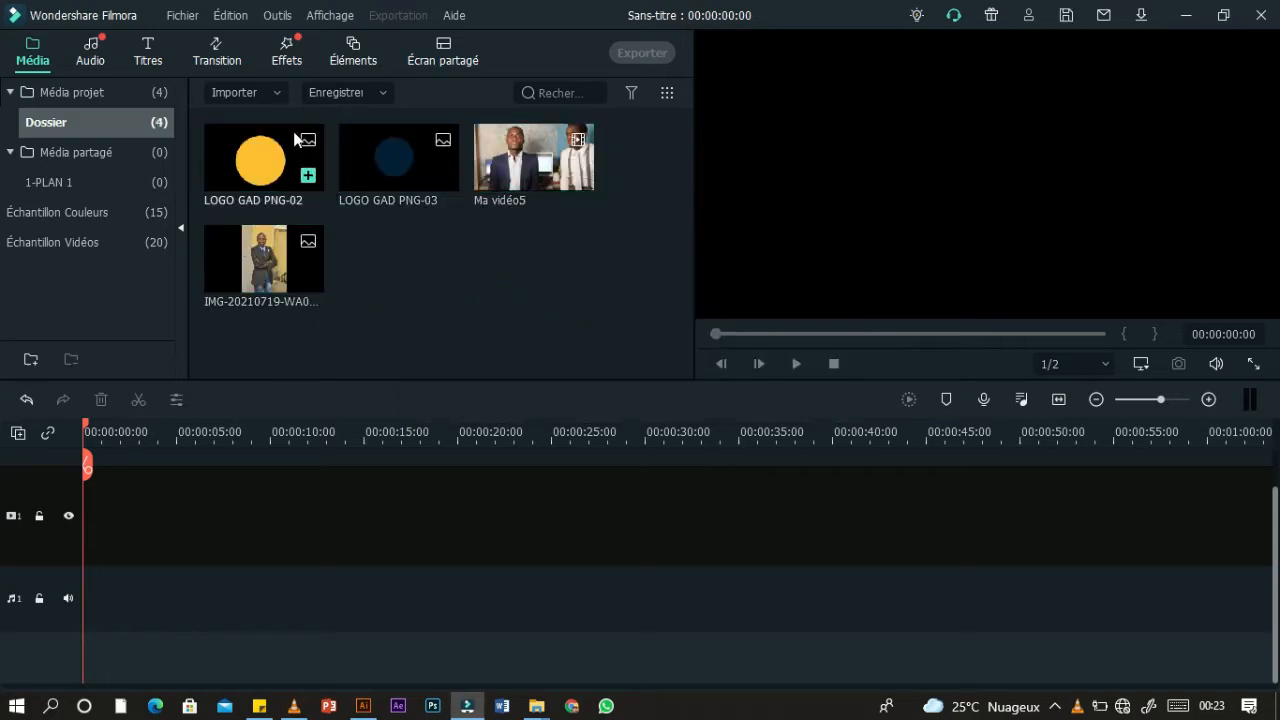
mouse_move(266, 131)
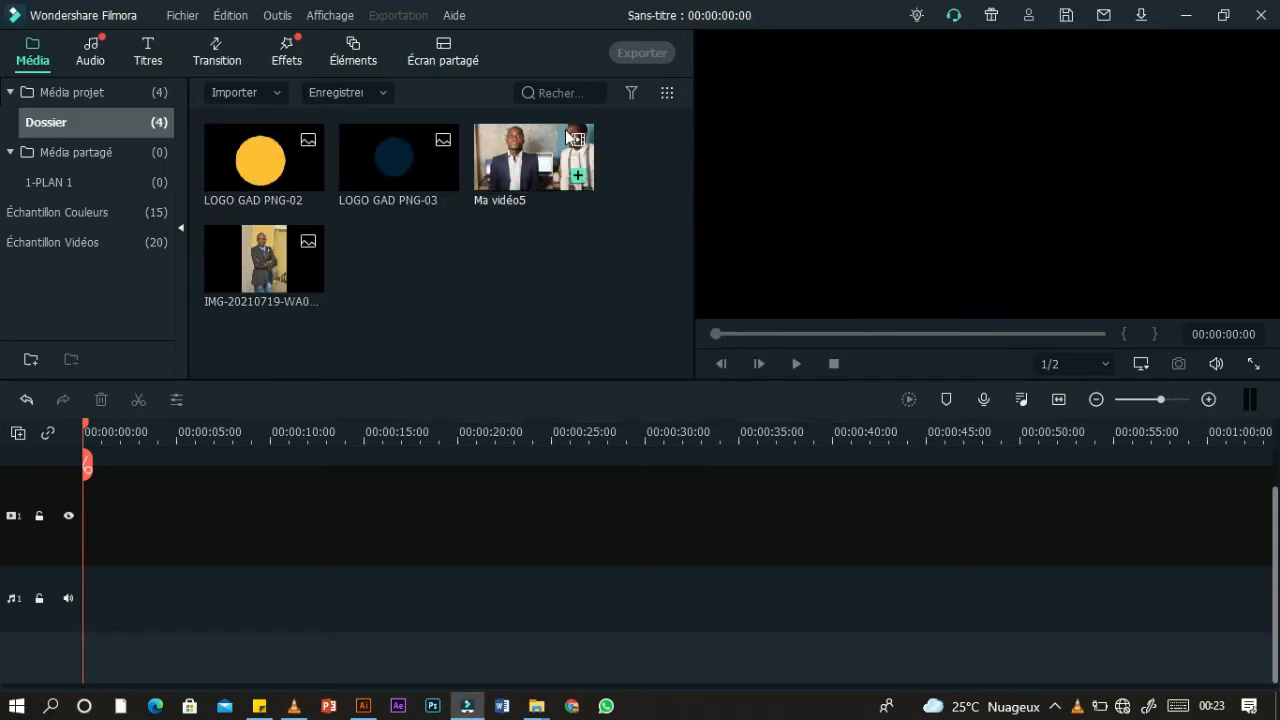
drag(264, 259, 74, 531)
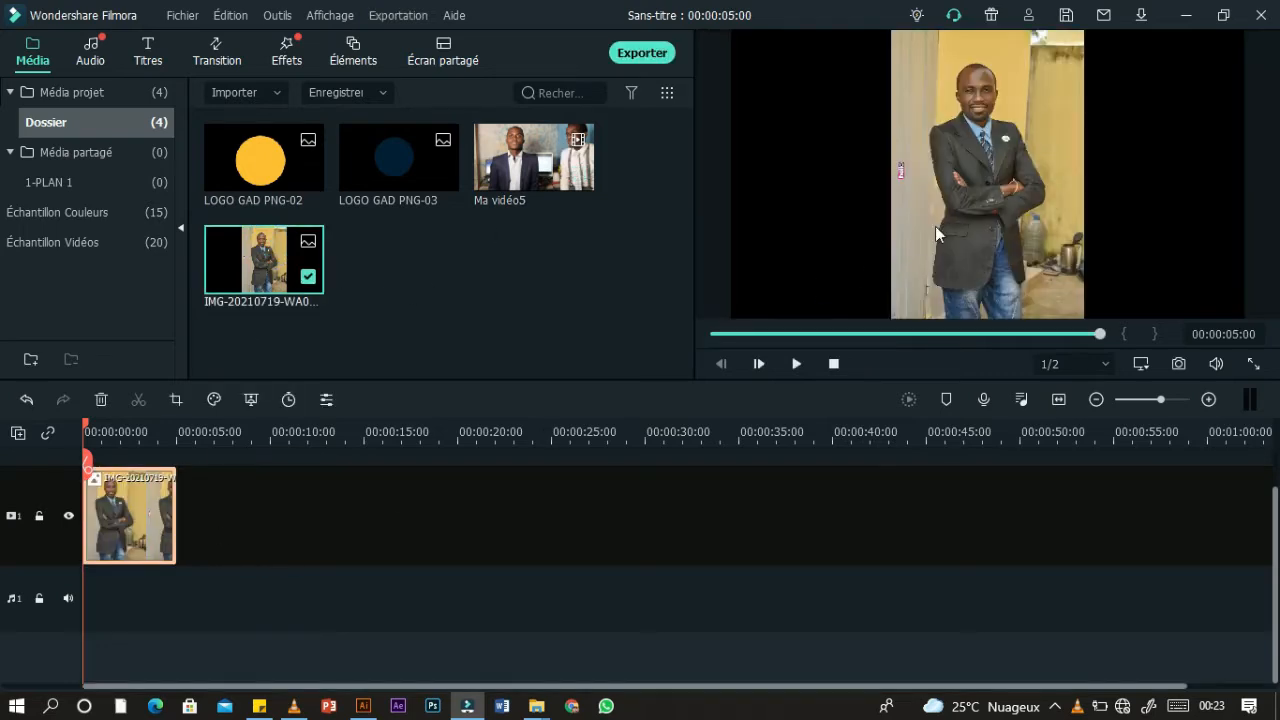
Step: Shift the photo sideways in the frame to about X -34 and return the playhead to the start of the timeline
drag(939, 162, 907, 162)
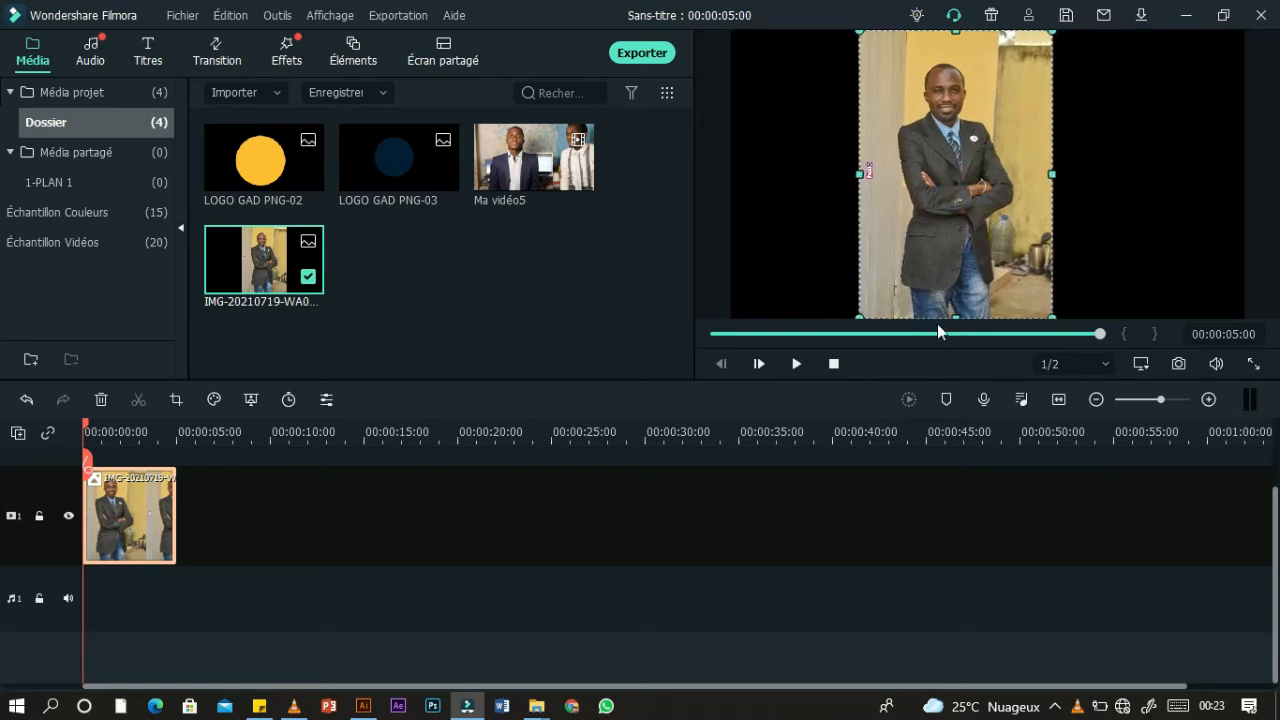
drag(85, 428, 50, 428)
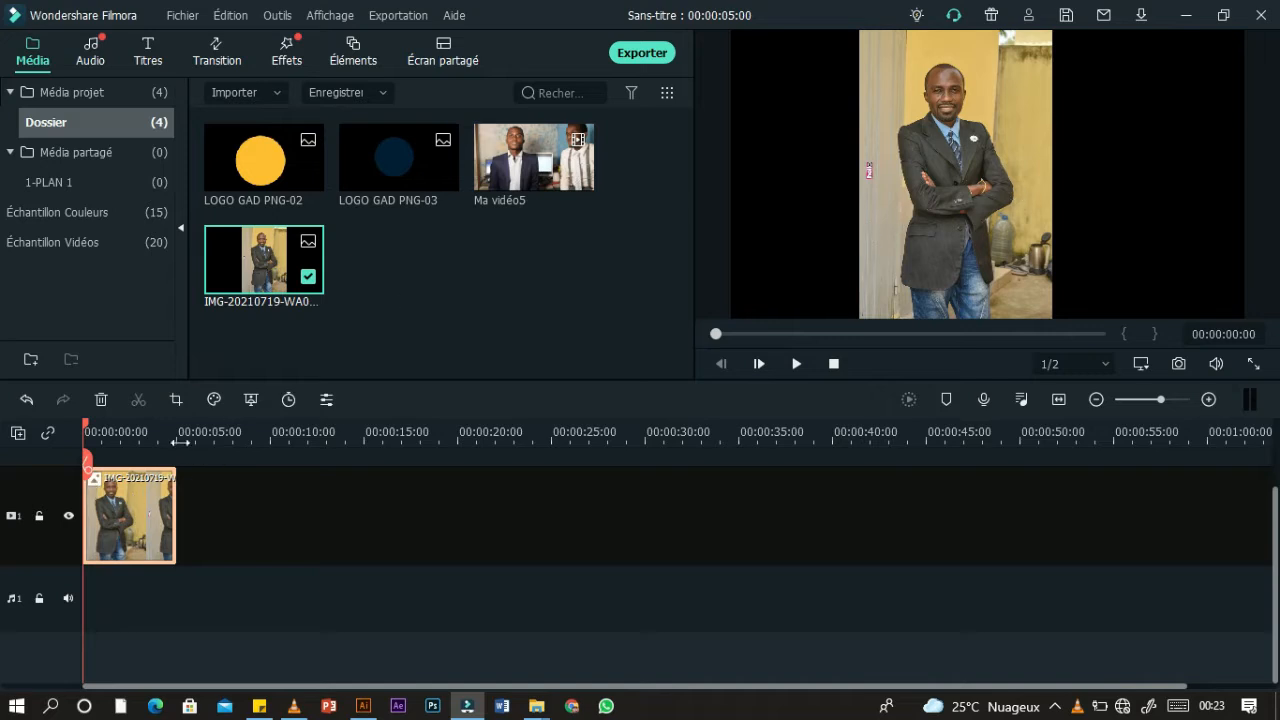
click(84, 430)
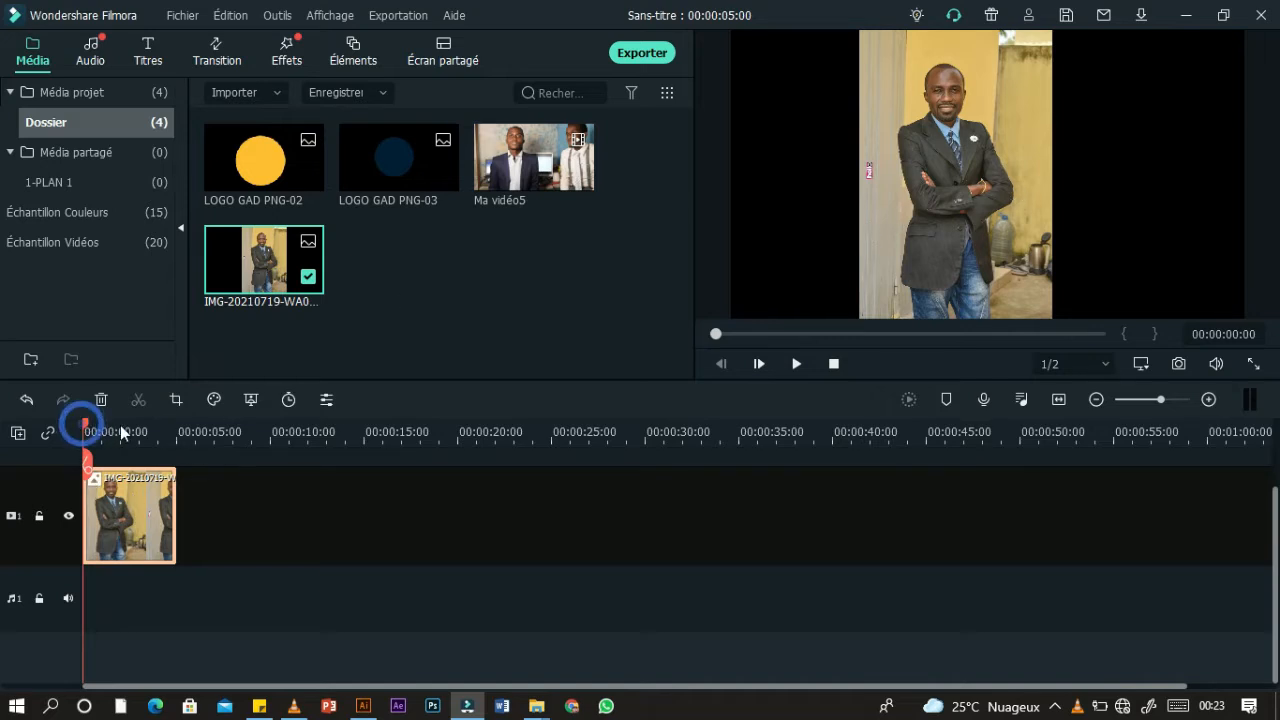
Step: Look through the photo clip's animation, image and colour settings, and close them without editing
click(388, 488)
click(167, 516)
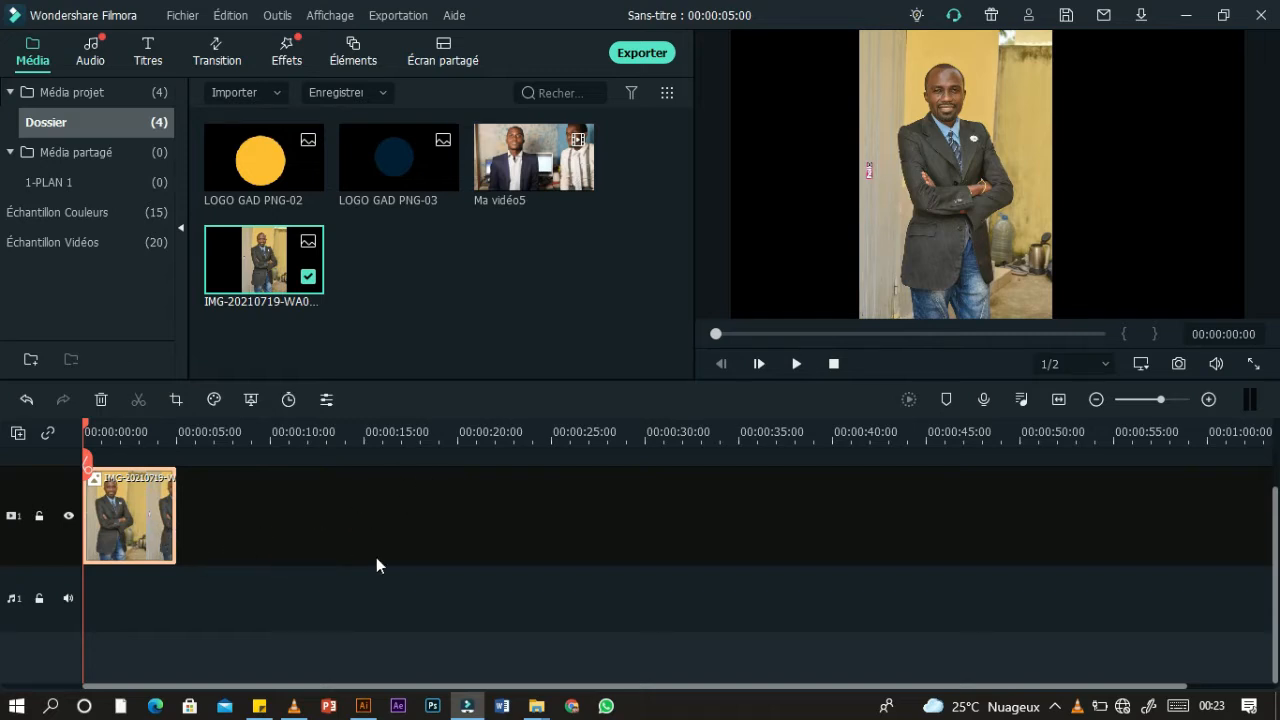
double_click(125, 519)
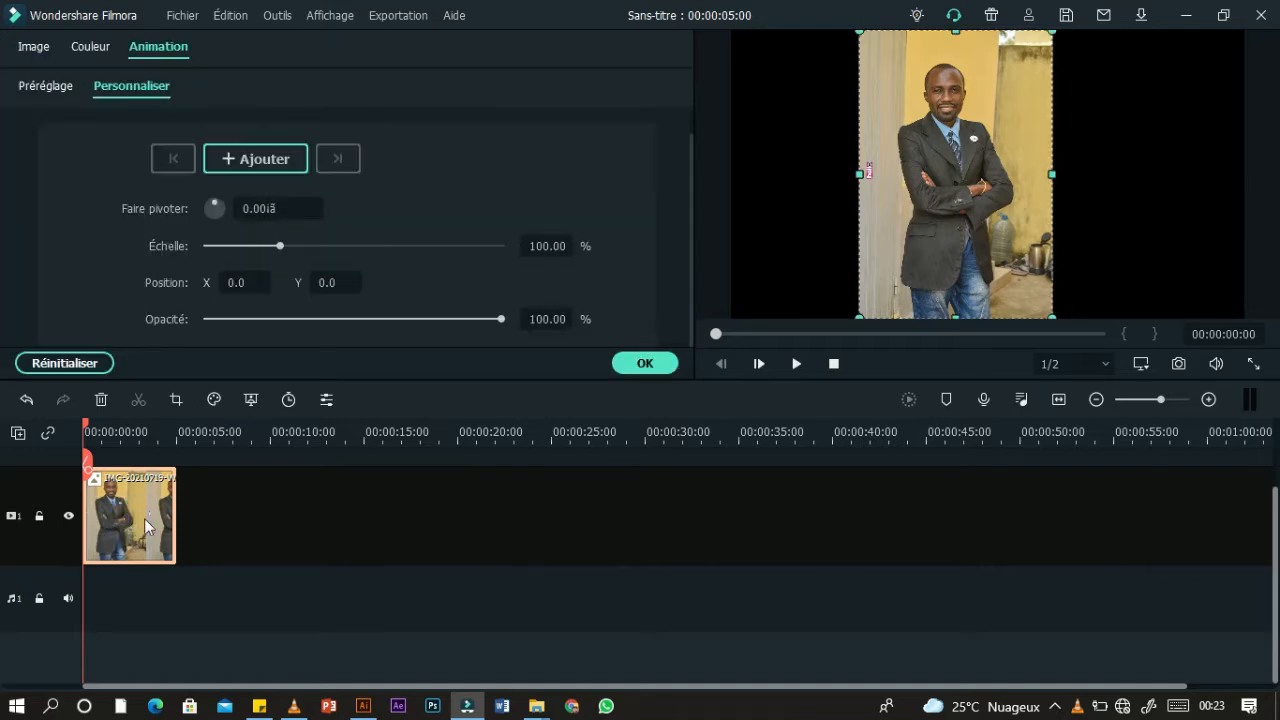
click(33, 47)
click(90, 47)
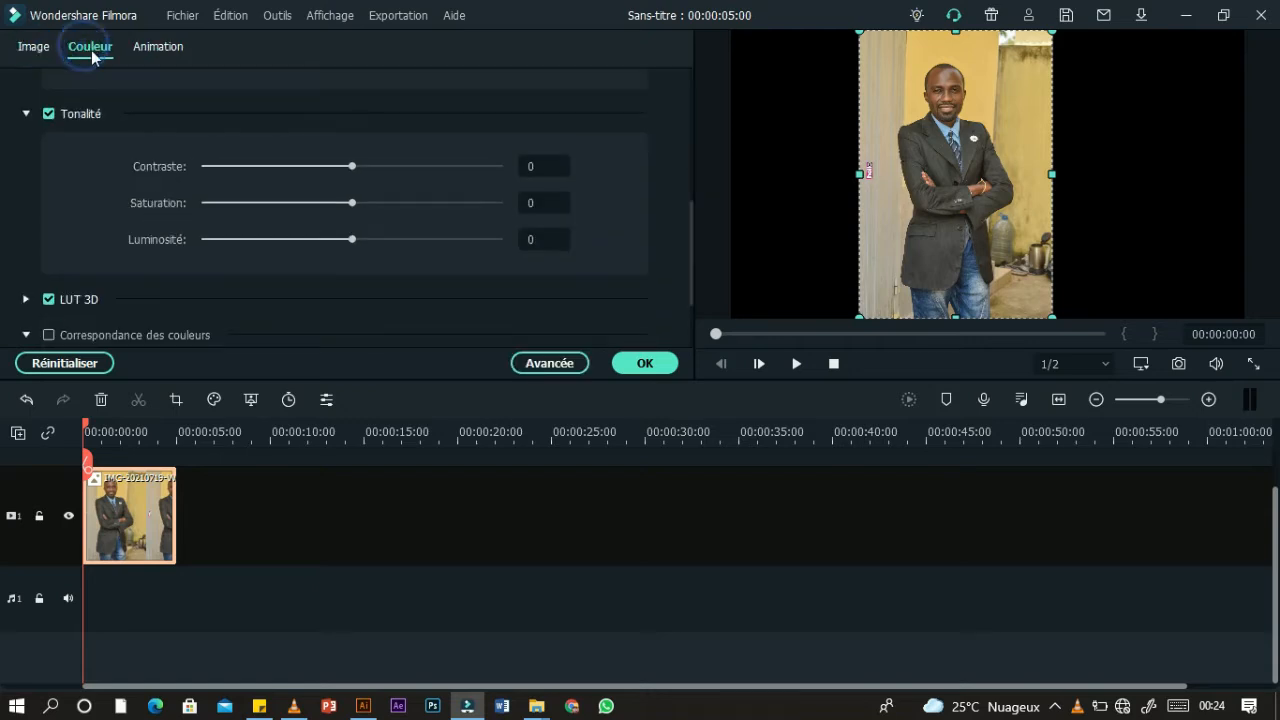
click(361, 511)
click(121, 496)
click(425, 534)
click(263, 449)
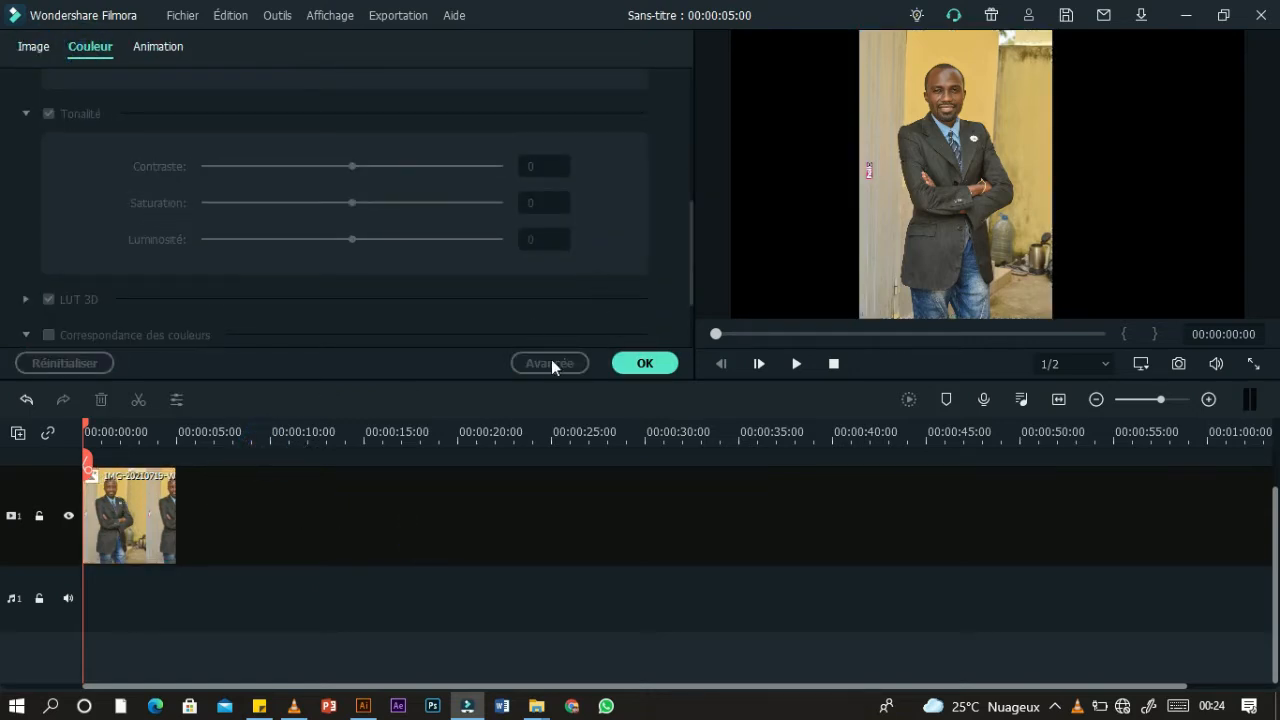
click(648, 366)
click(397, 520)
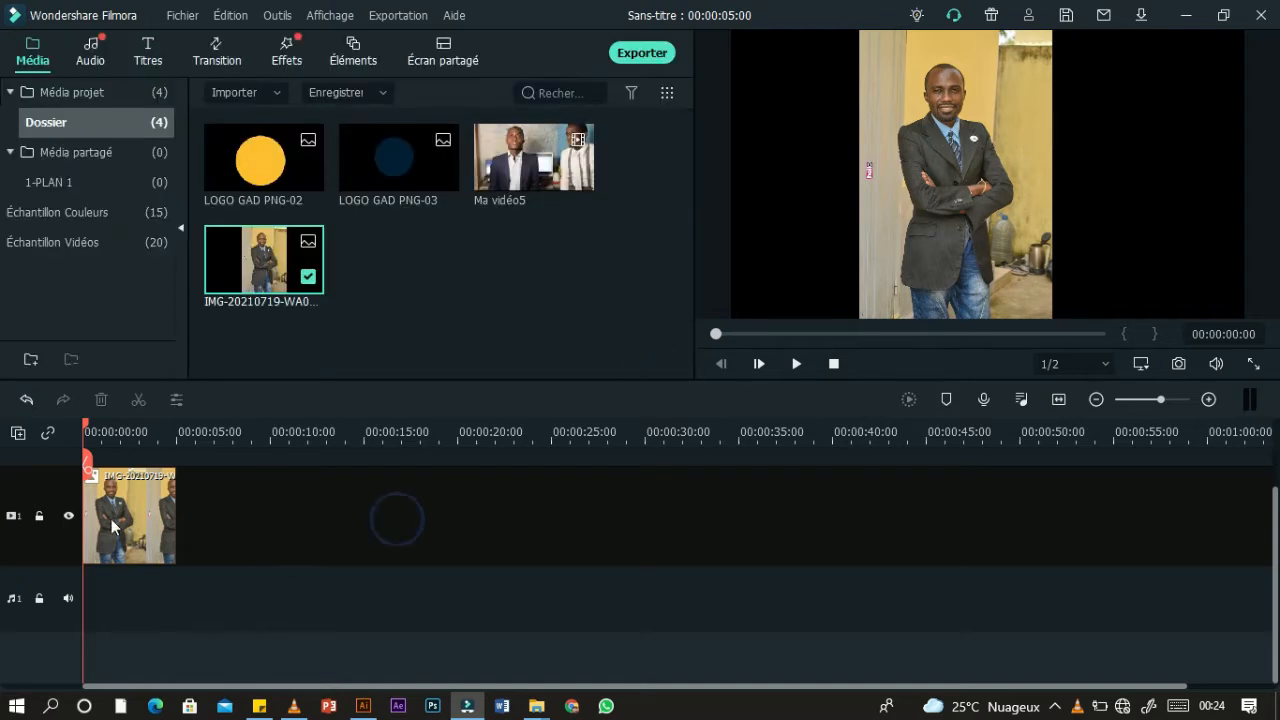
Step: Reopen the photo clip's settings and show its image transform properties
click(110, 518)
click(326, 400)
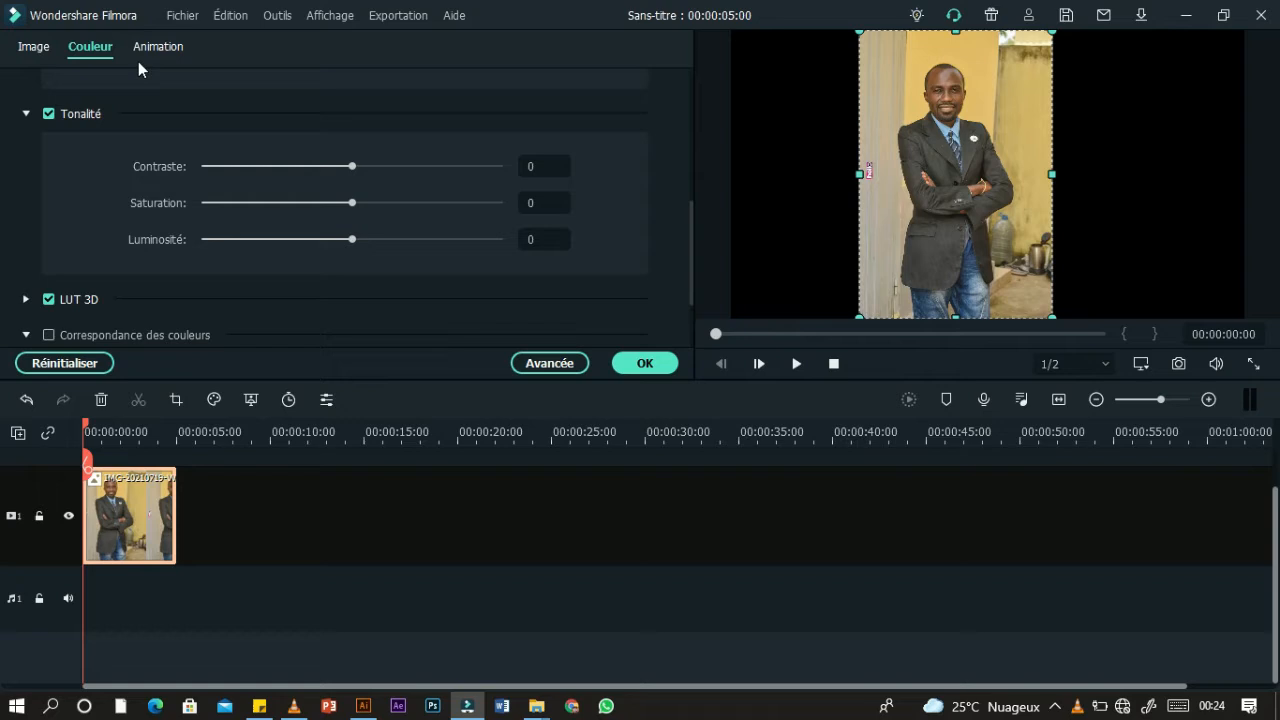
click(34, 47)
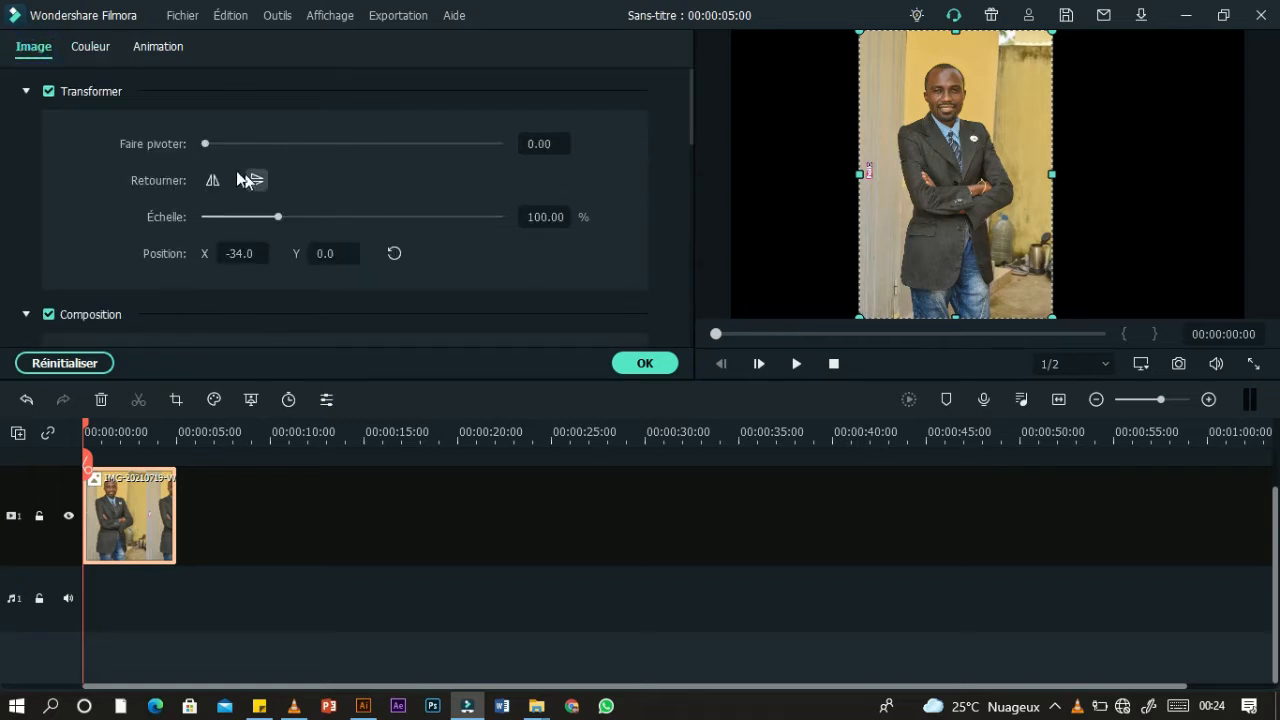
Step: Try rotating the photo about 53 degrees, scale it up to about 135 %, and return the rotation to 0
drag(206, 143, 251, 144)
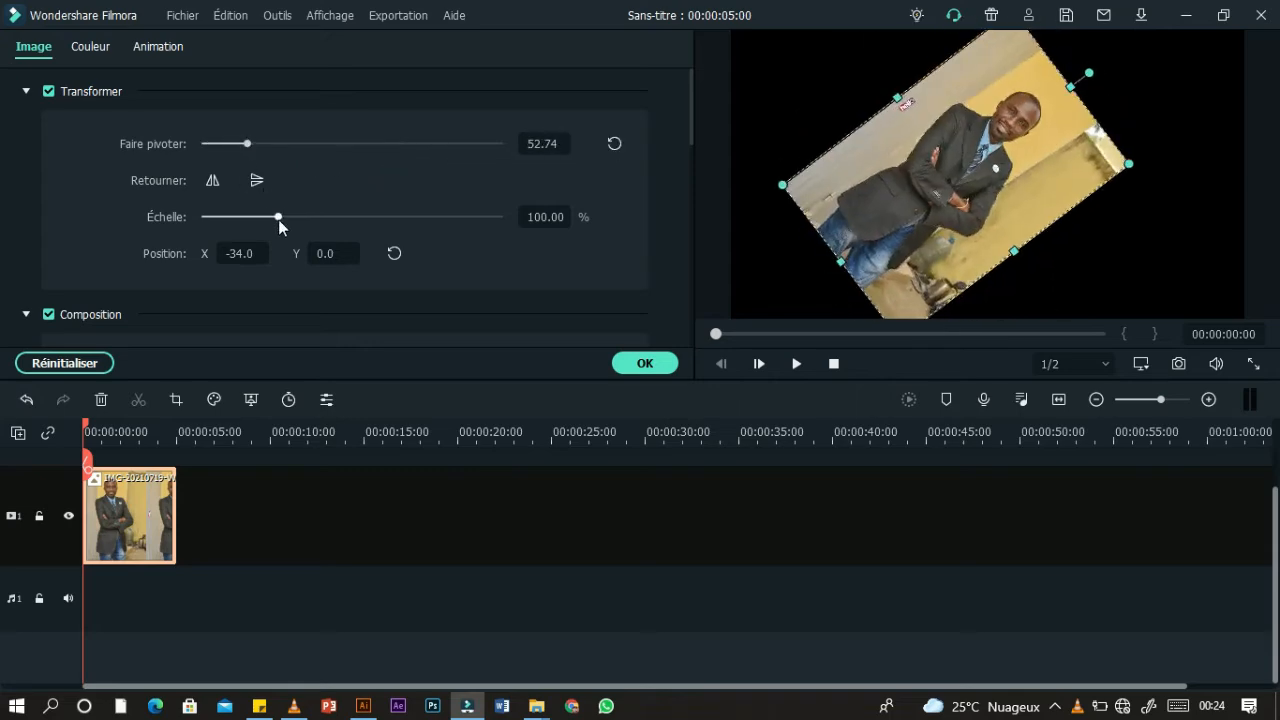
drag(278, 217, 303, 205)
drag(247, 143, 202, 146)
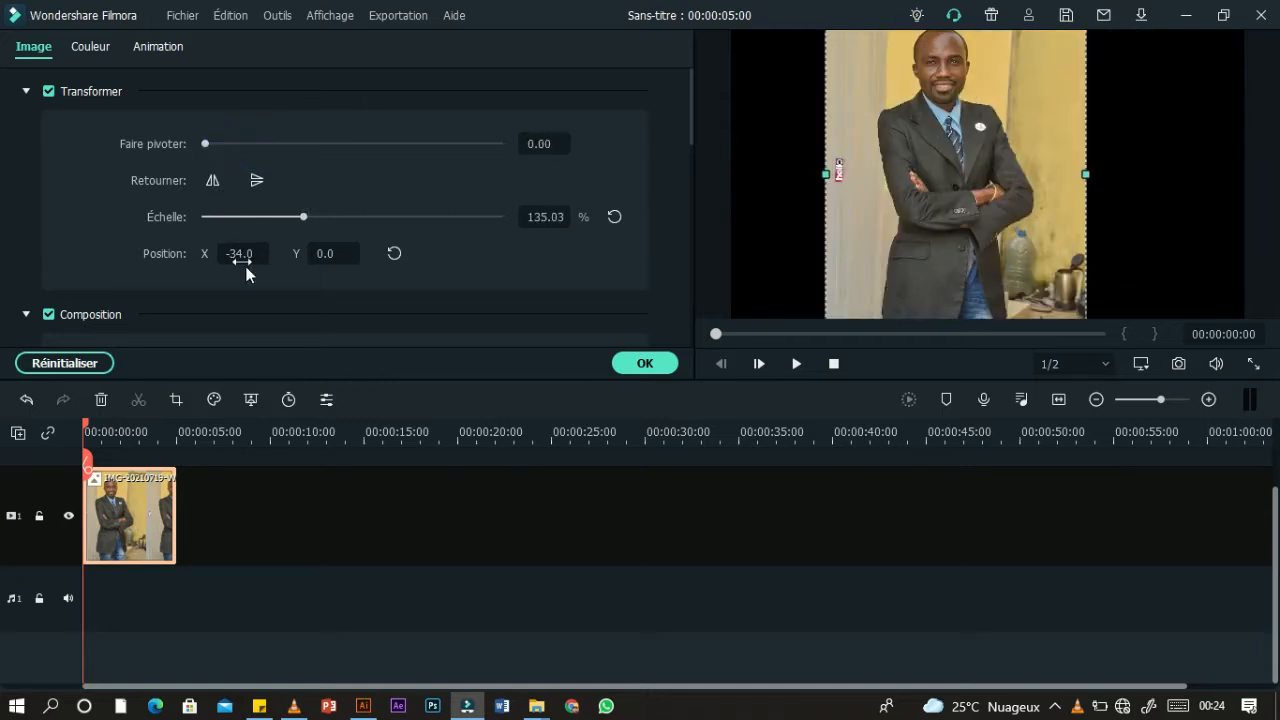
Step: Try different vertical positions for the enlarged photo, ending at about Y 84
drag(240, 253, 337, 252)
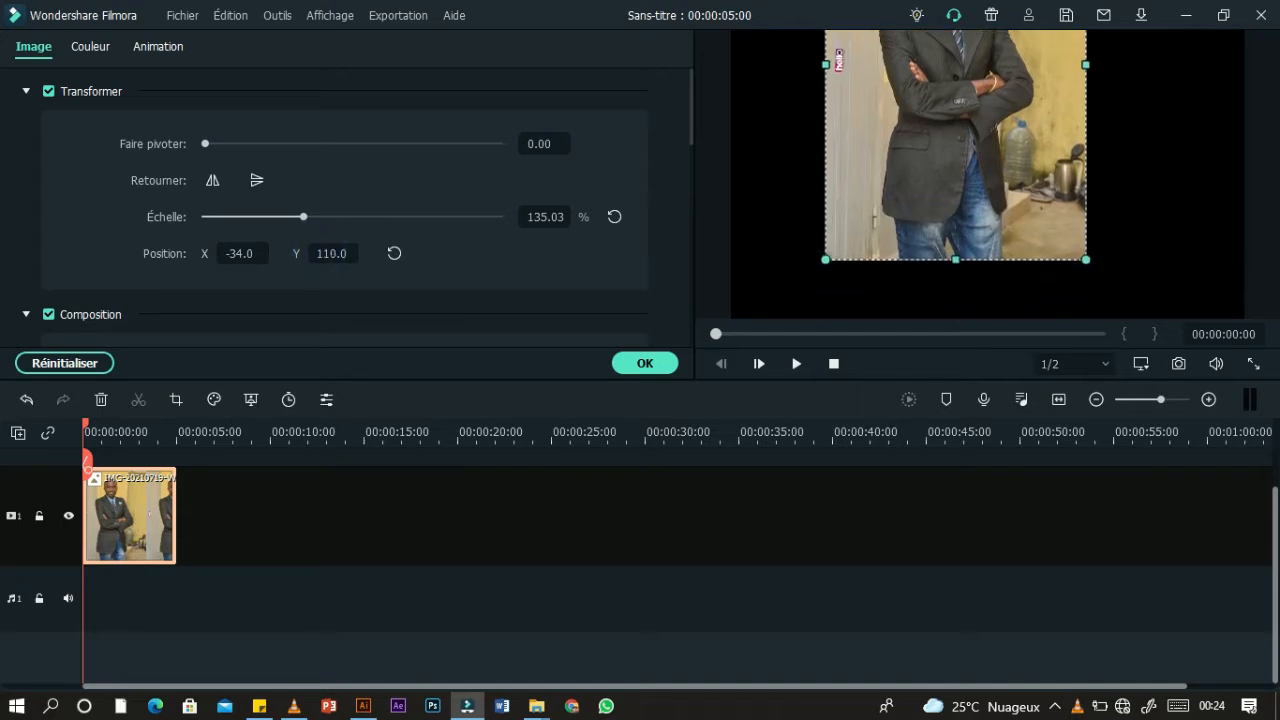
drag(840, 60, 862, 183)
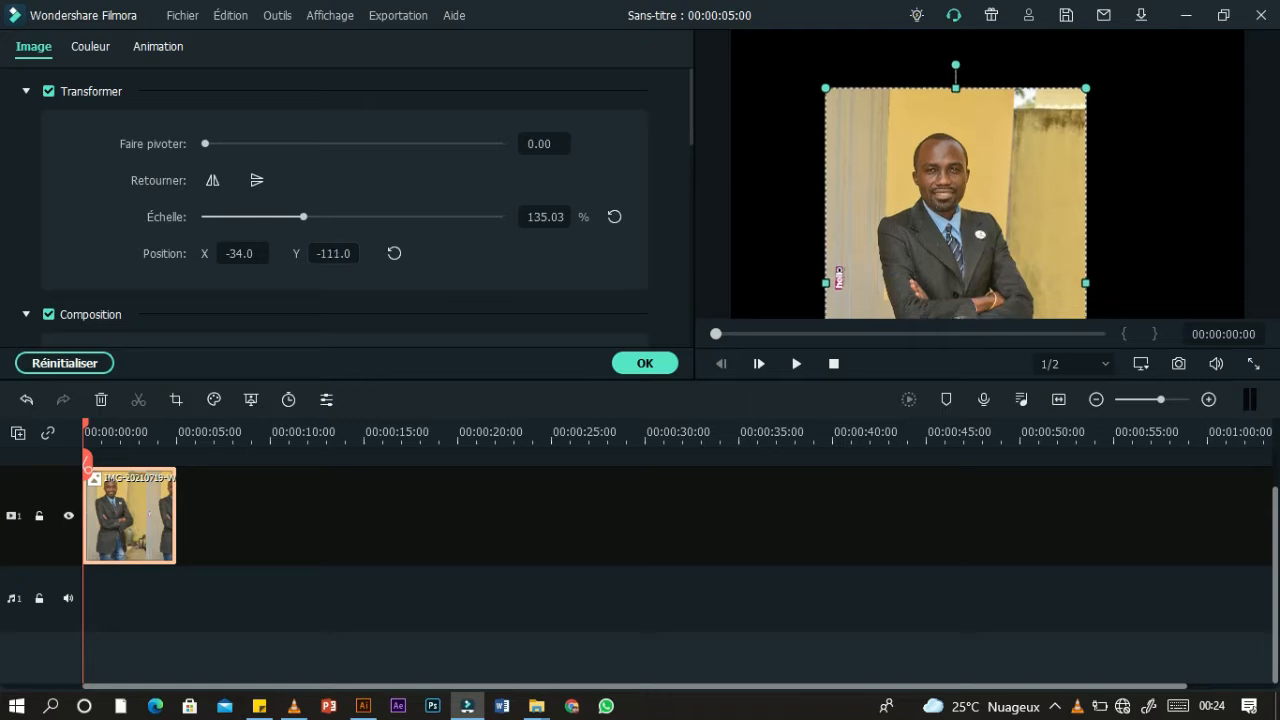
drag(880, 230, 880, 42)
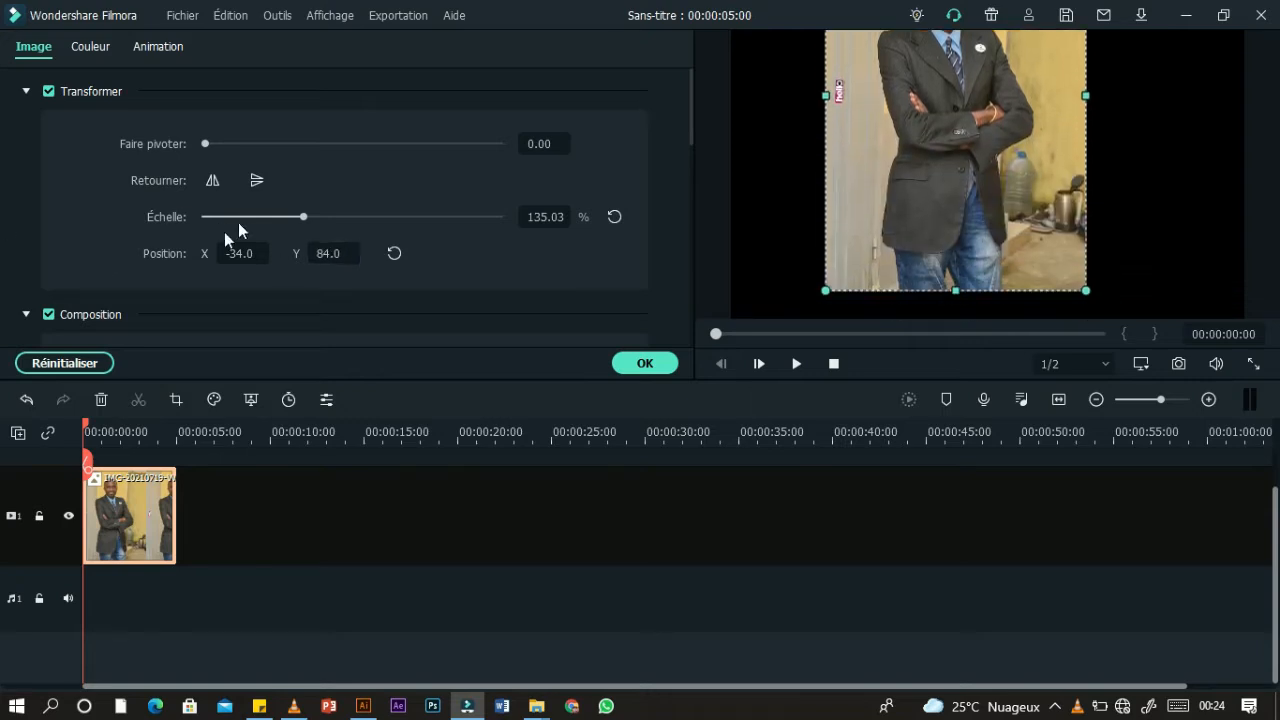
Step: Collapse the composition section, then set the photo's scale to about 112 % and its vertical position to about Y -18
drag(690, 121, 689, 165)
click(26, 203)
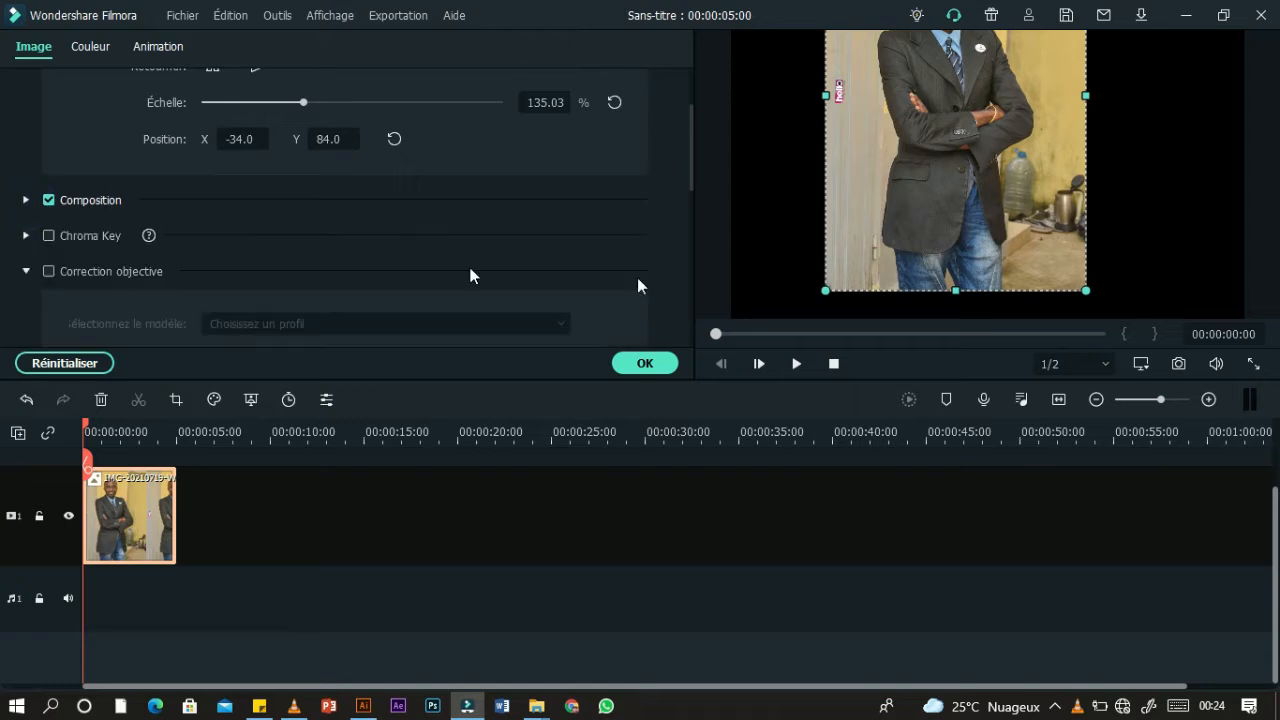
drag(305, 108, 286, 97)
drag(337, 137, 202, 183)
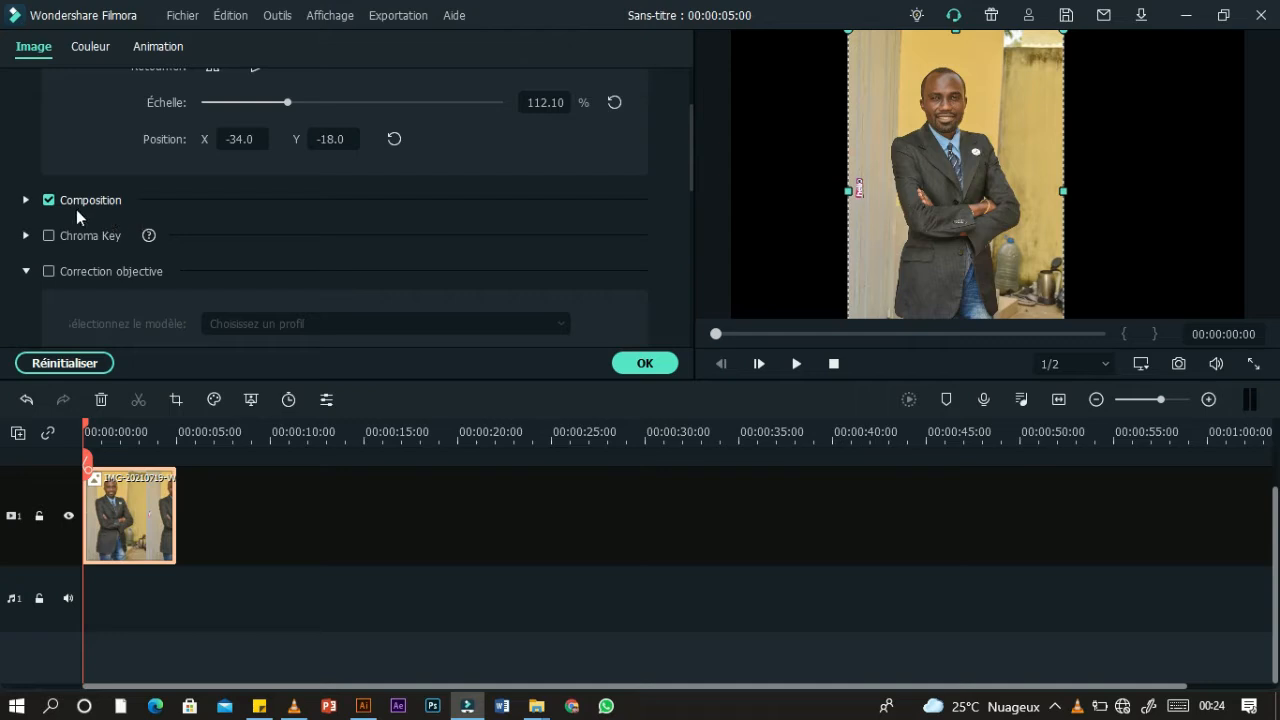
Step: Set the photo's blend mode to Produit in the composition settings and look through the other available modes
click(25, 200)
click(287, 256)
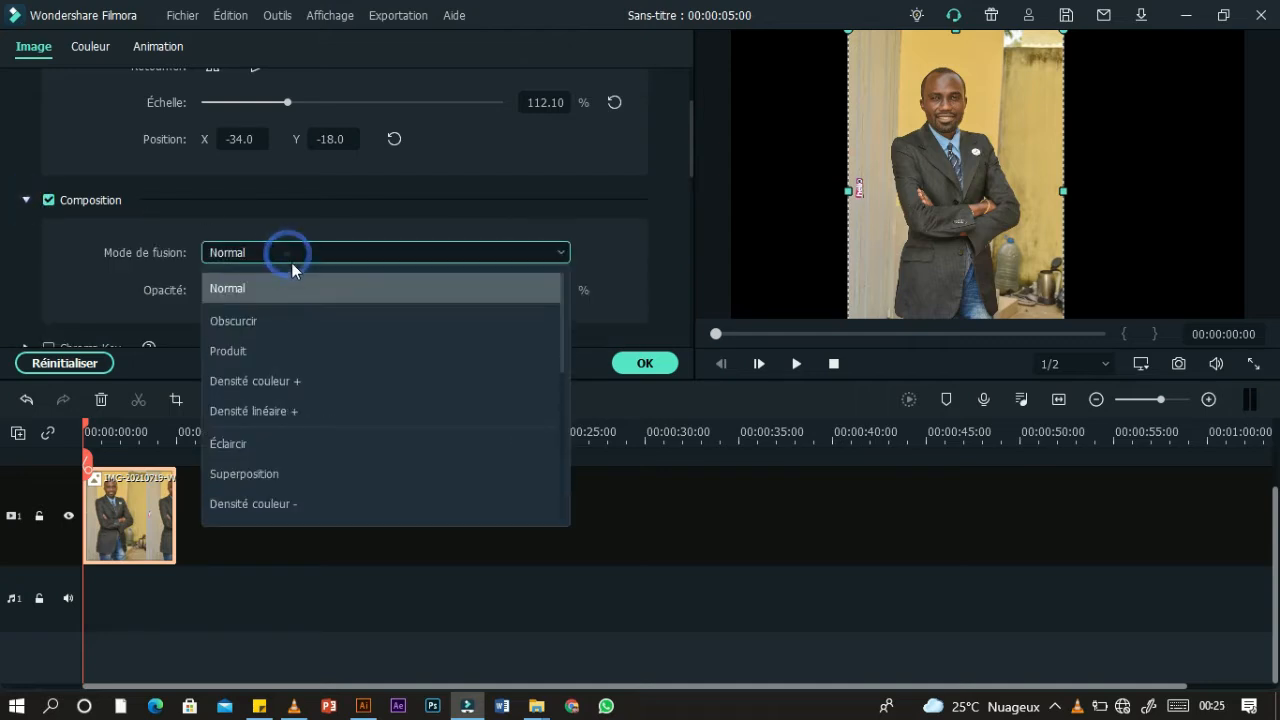
click(280, 352)
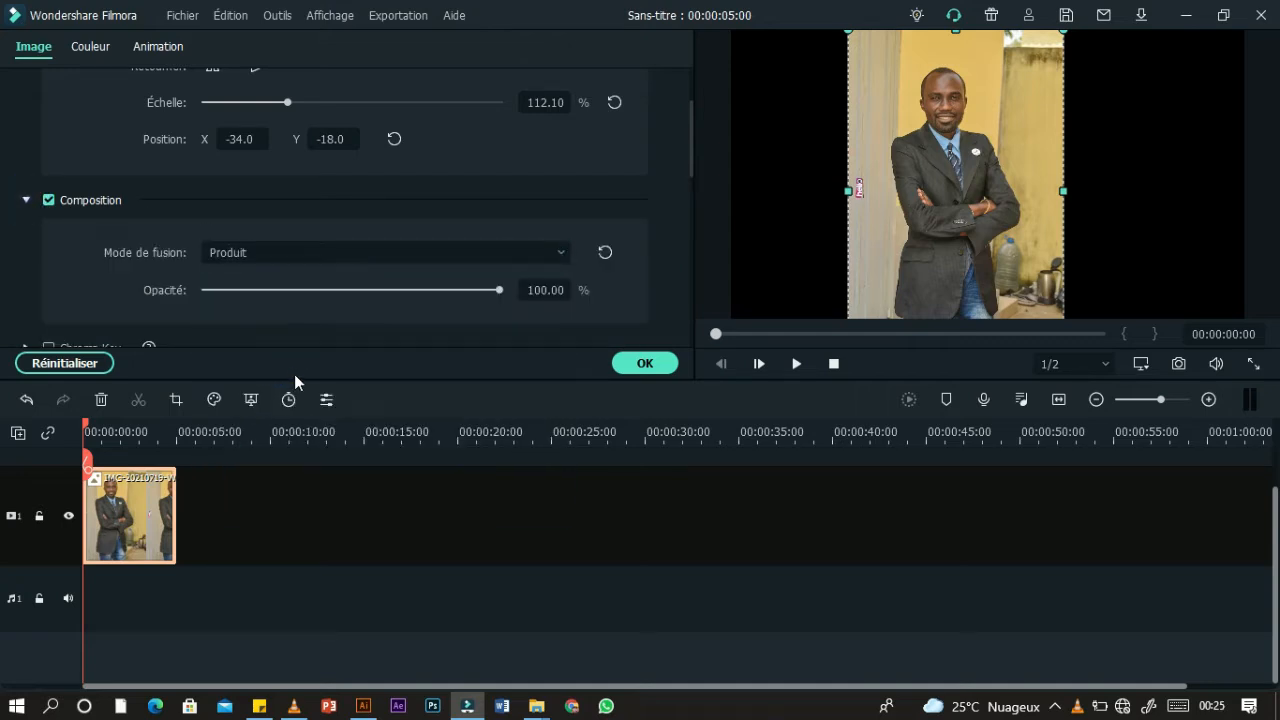
click(278, 250)
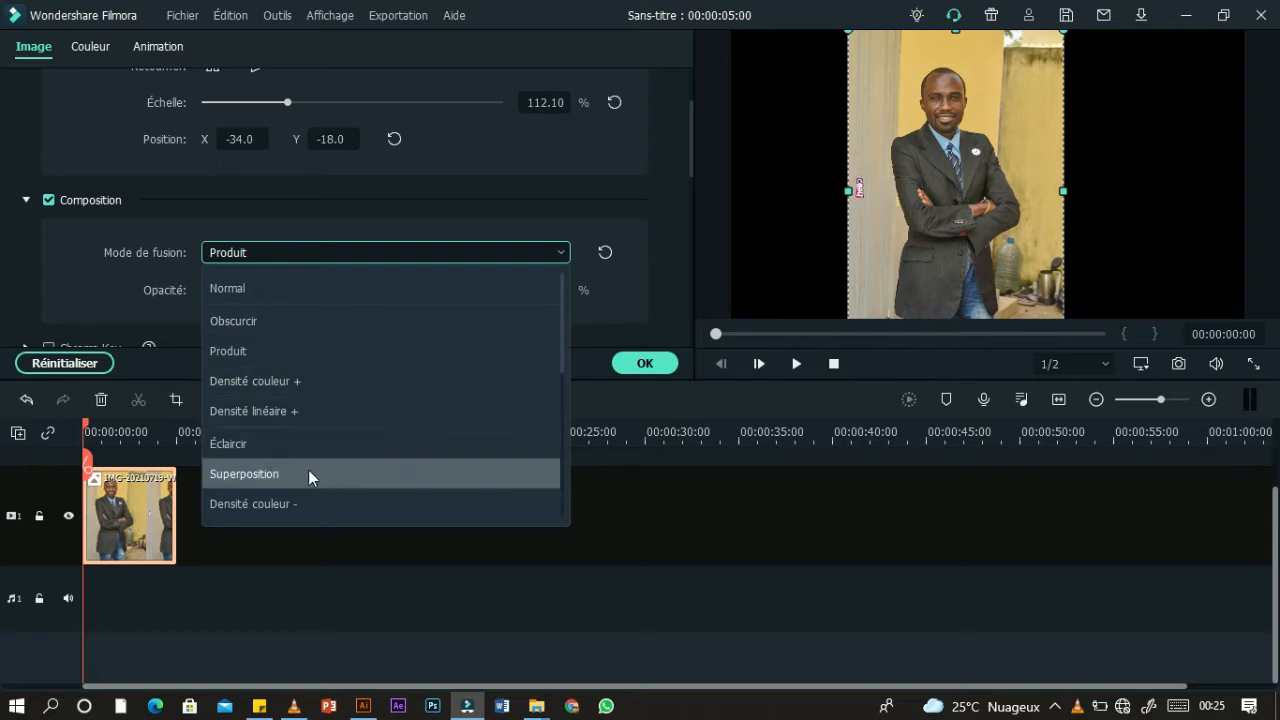
scroll(400, 487, down, 3)
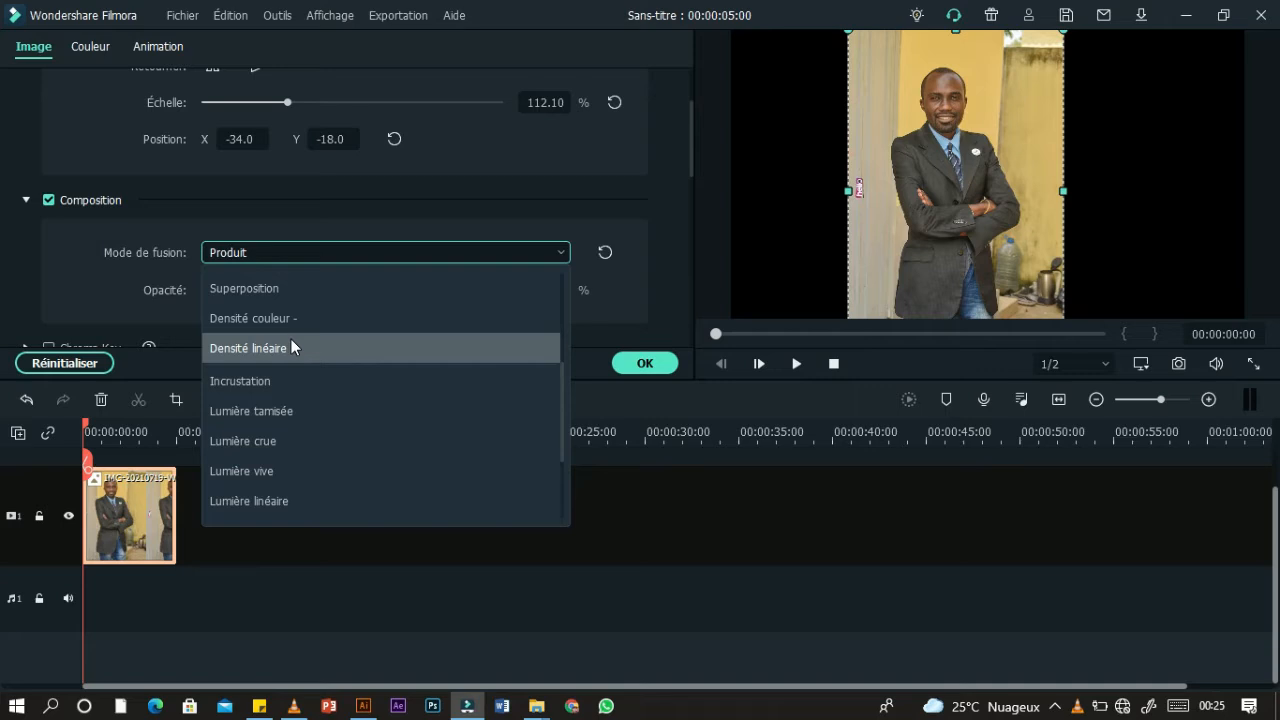
click(574, 194)
Step: Try changing the photo's opacity, leave it at 100 %, and confirm the clip settings
click(472, 295)
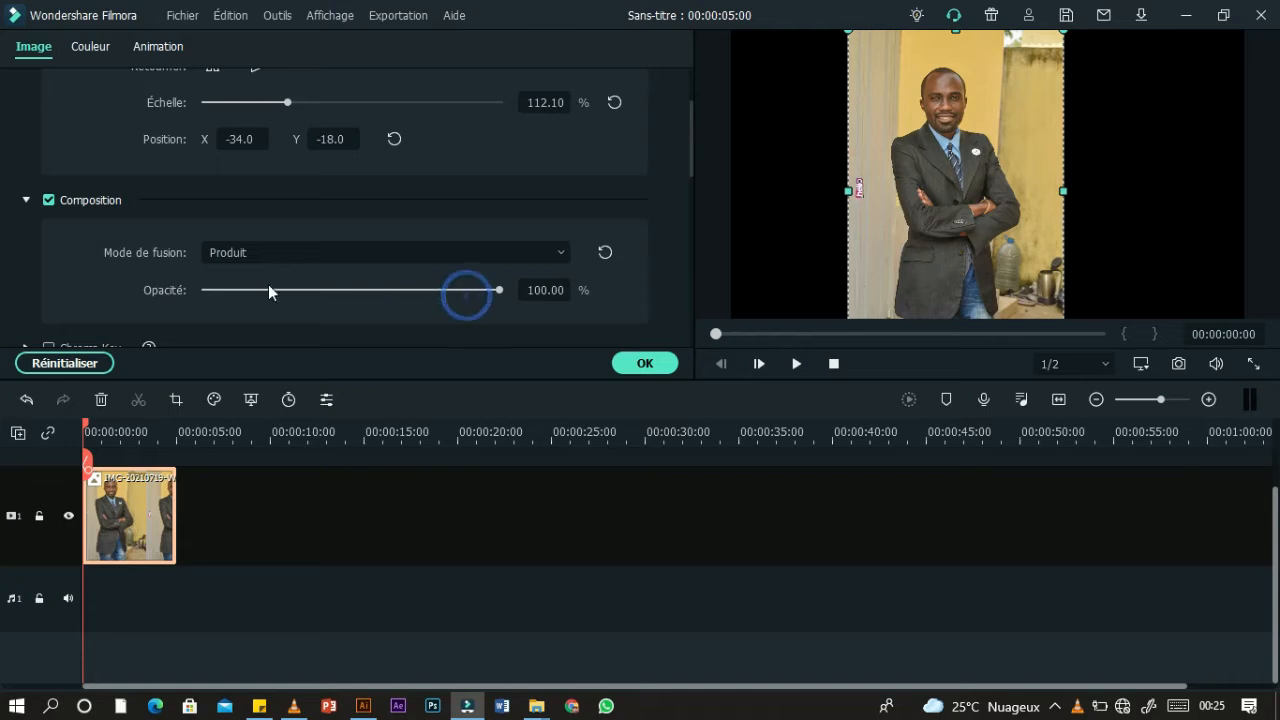
mouse_move(499, 290)
mouse_down()
mouse_move(329, 297)
mouse_move(505, 300)
mouse_up()
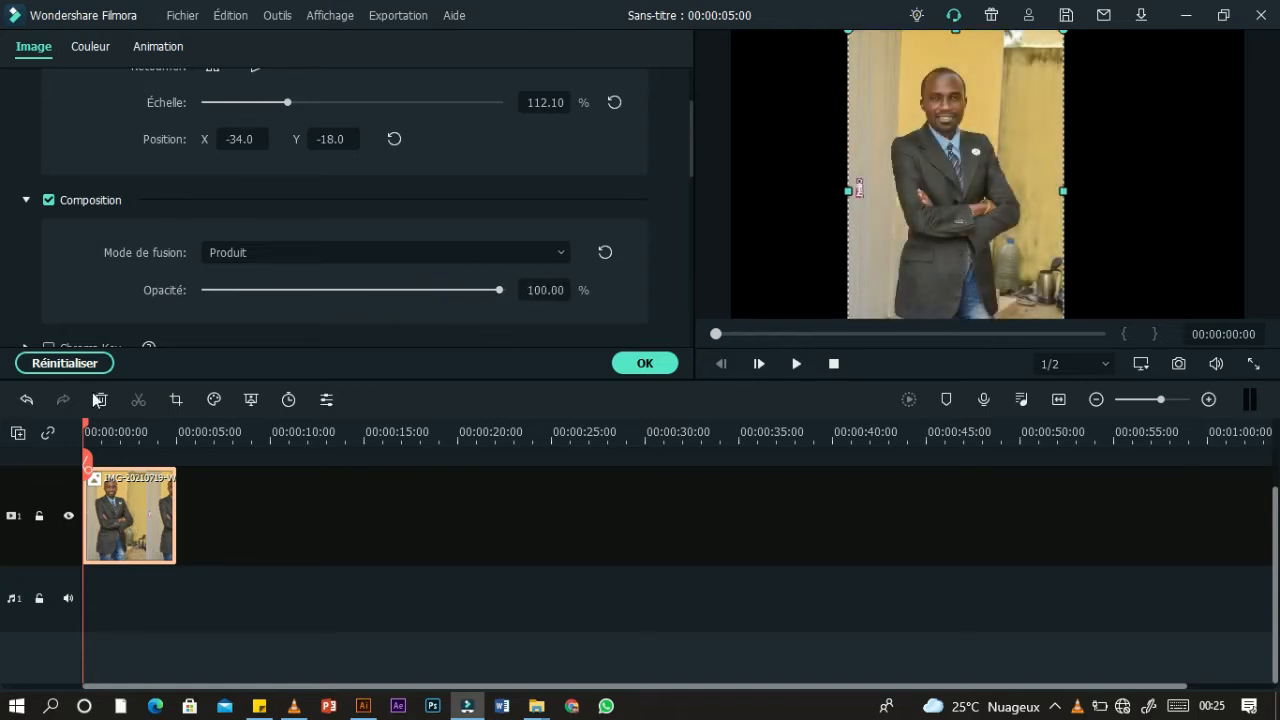
click(636, 363)
Step: Place the Blanc colour sample on track 1 from the timeline start, with the photo above it on track 2
click(88, 216)
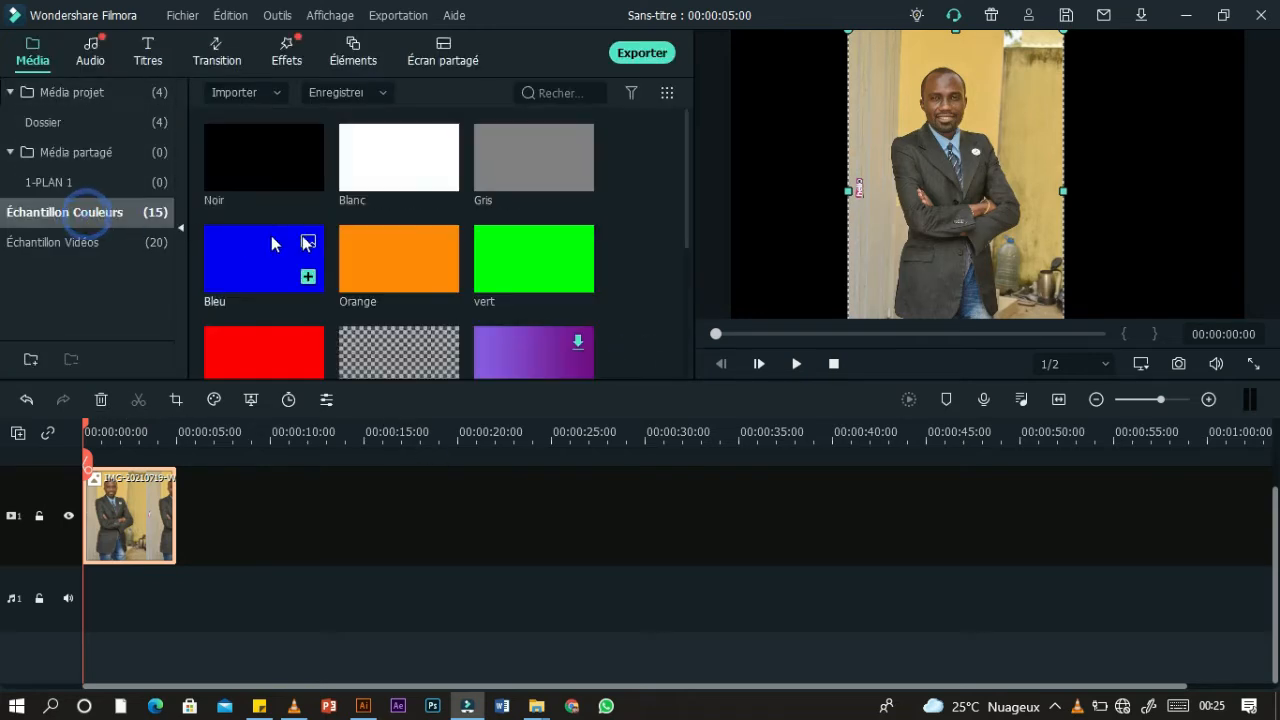
drag(391, 191, 176, 575)
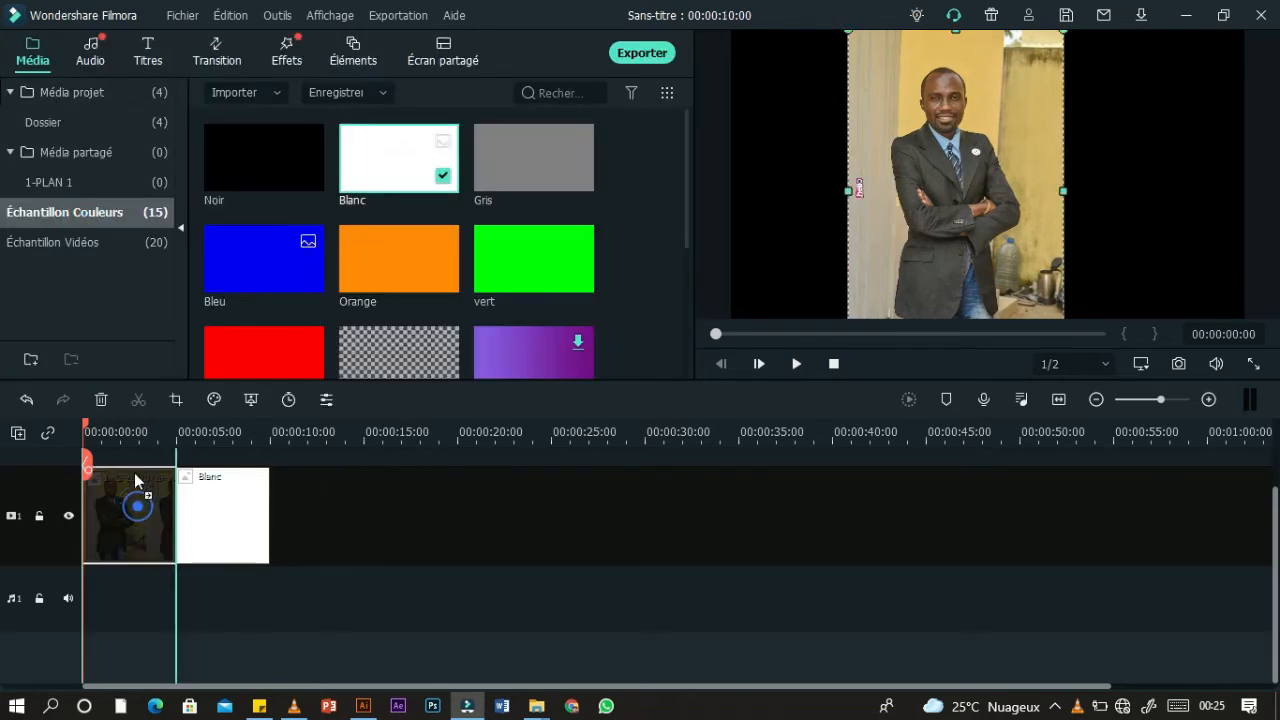
drag(134, 472, 136, 449)
drag(240, 608, 134, 606)
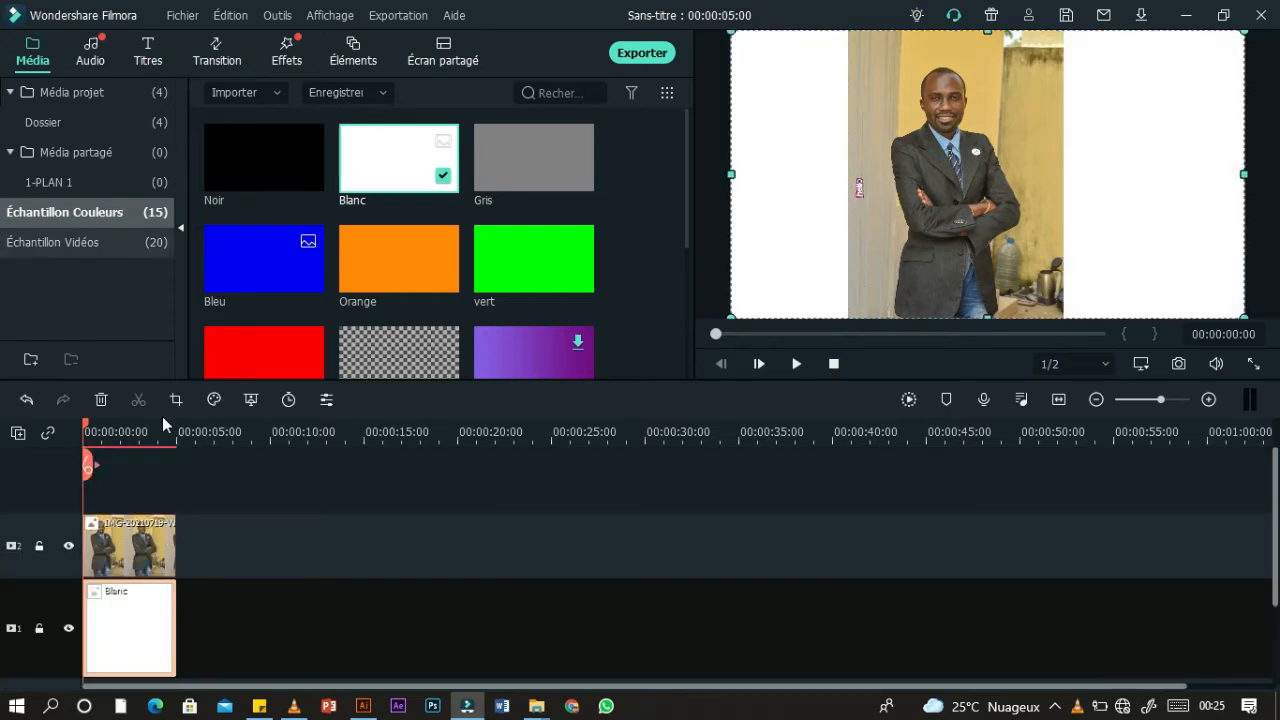
Step: Lower the photo's opacity to about 10 % over the white background and move the photo to about X -159, Y -19
double_click(133, 540)
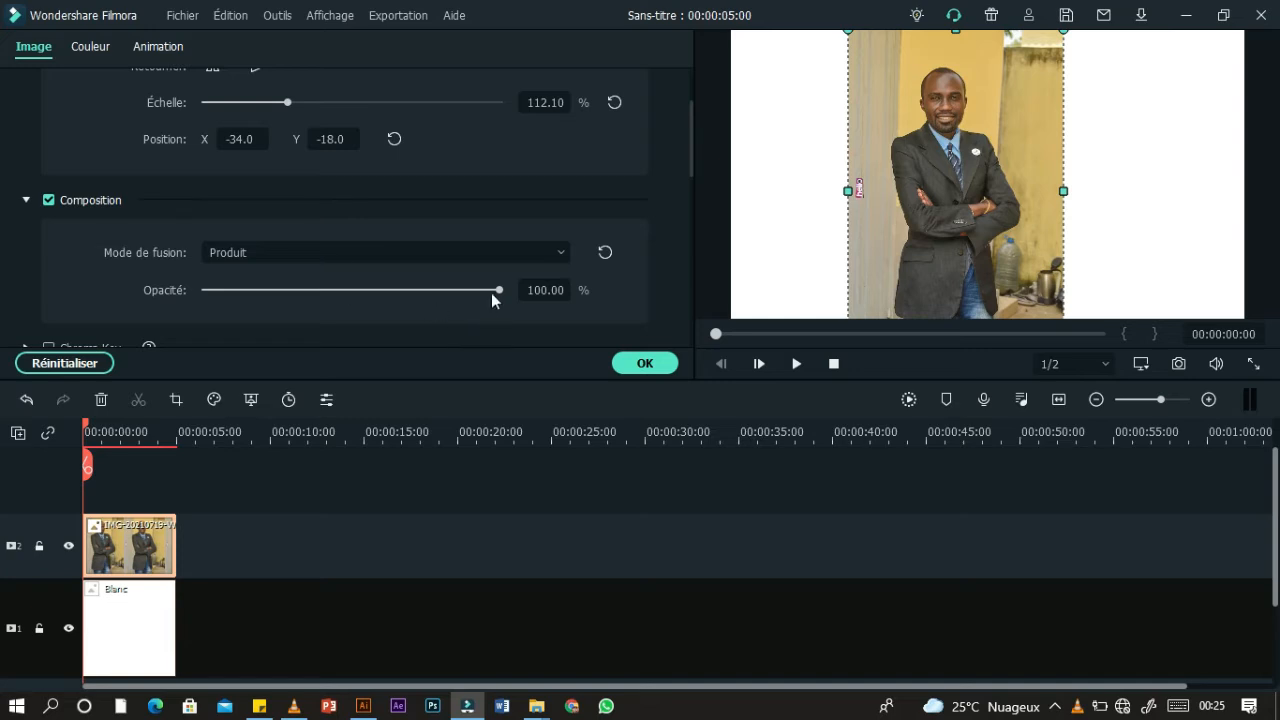
drag(492, 294, 262, 281)
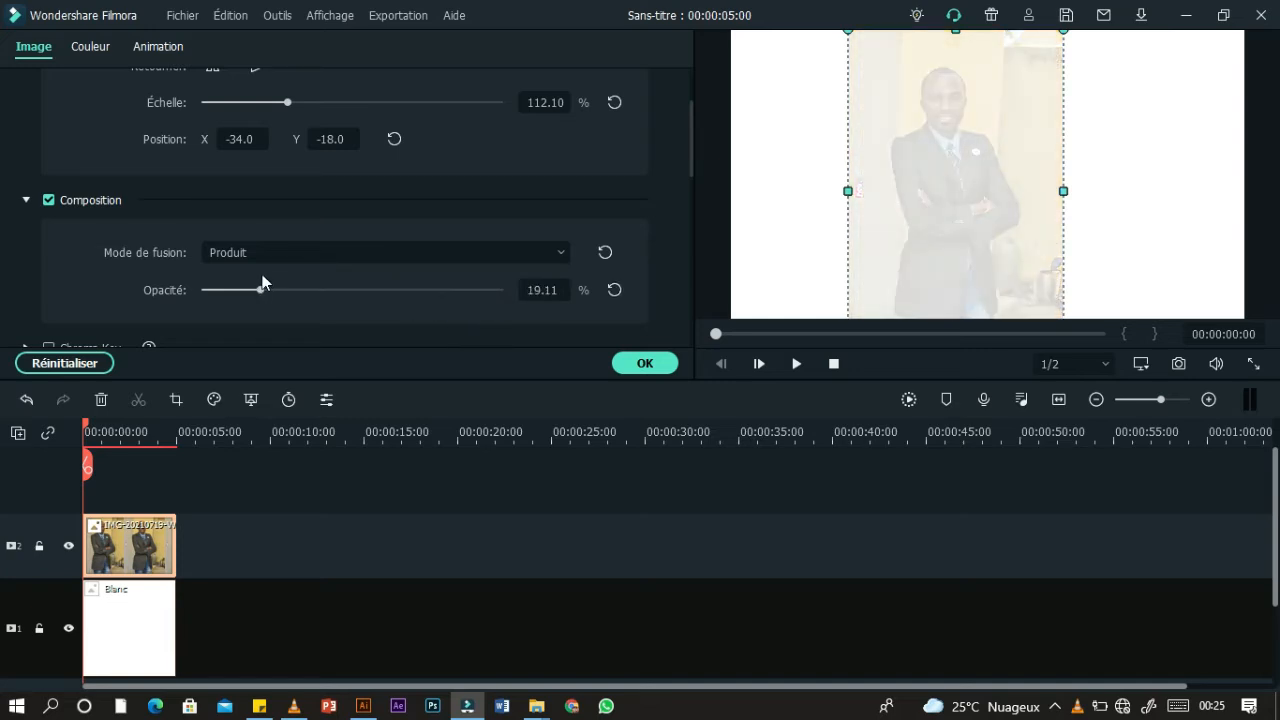
drag(934, 163, 818, 163)
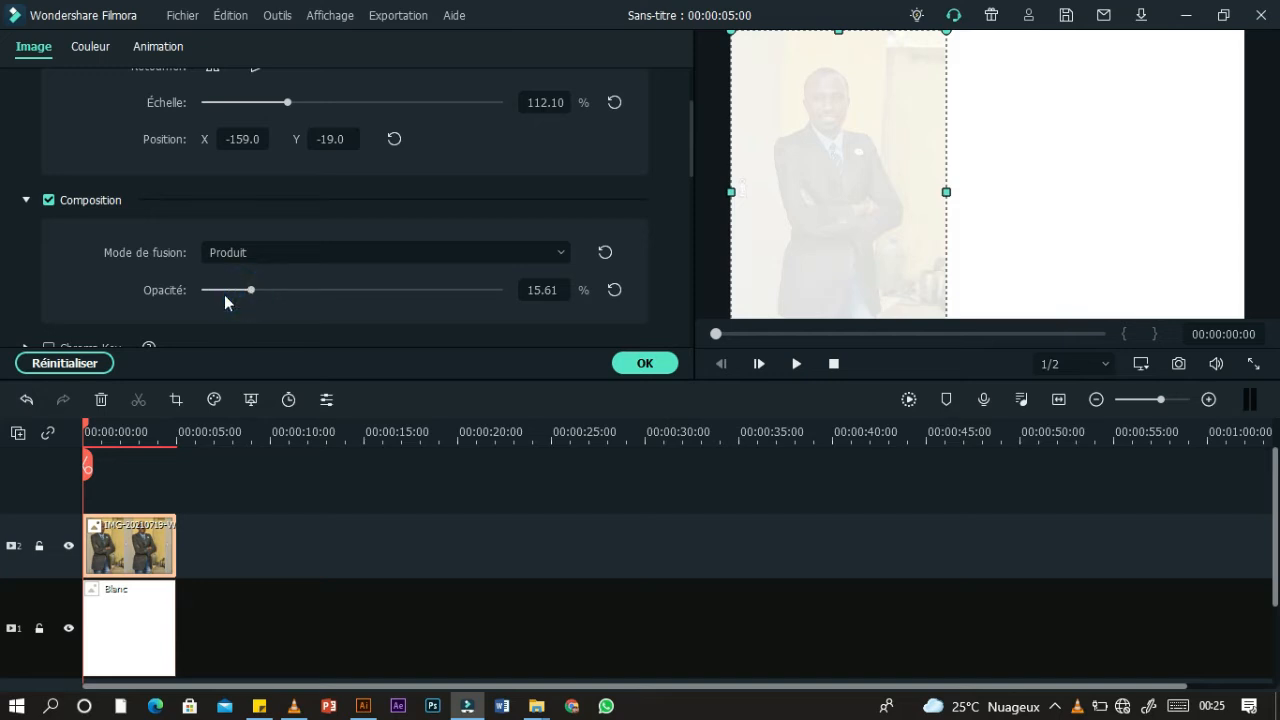
drag(245, 289, 234, 286)
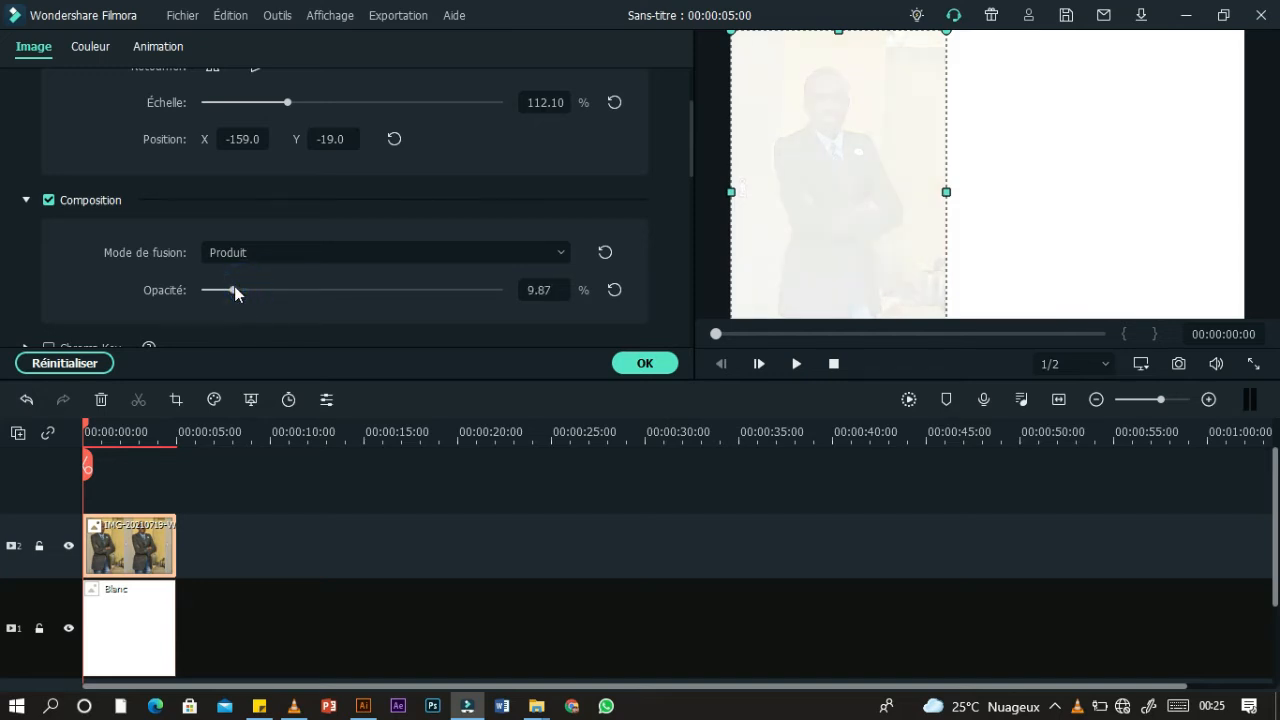
Step: Raise the photo's opacity to about 94 % above the white background clip
click(1180, 118)
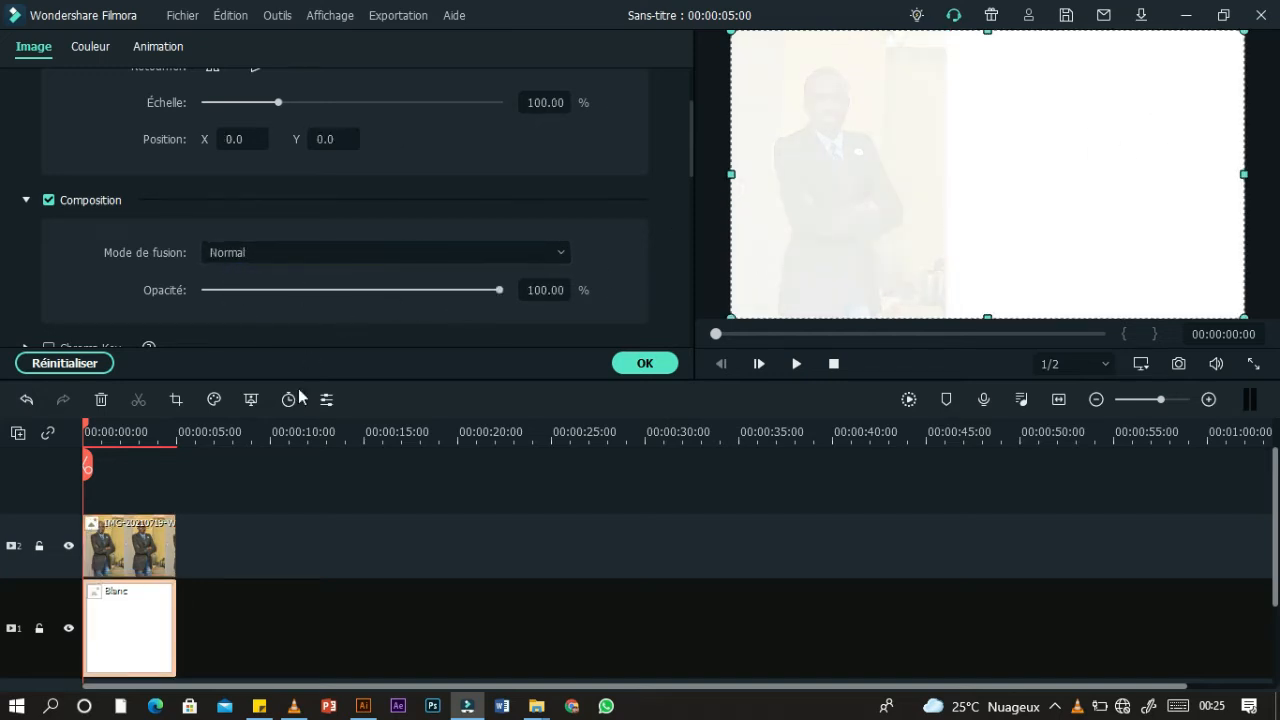
click(130, 542)
drag(240, 289, 482, 290)
scroll(470, 280, down, 1)
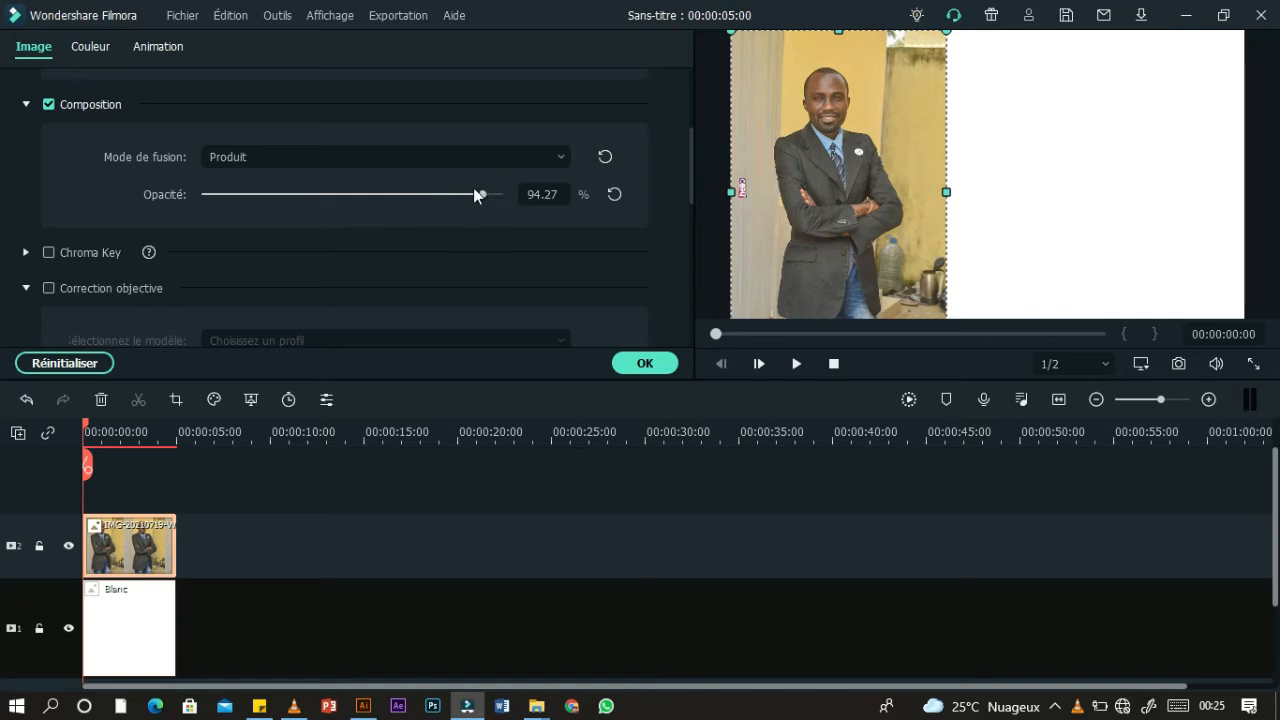
Step: Try Chroma Key on the photo with the yellow wall as key colour, offset 16 and tolerance 55, and switch it off
click(28, 253)
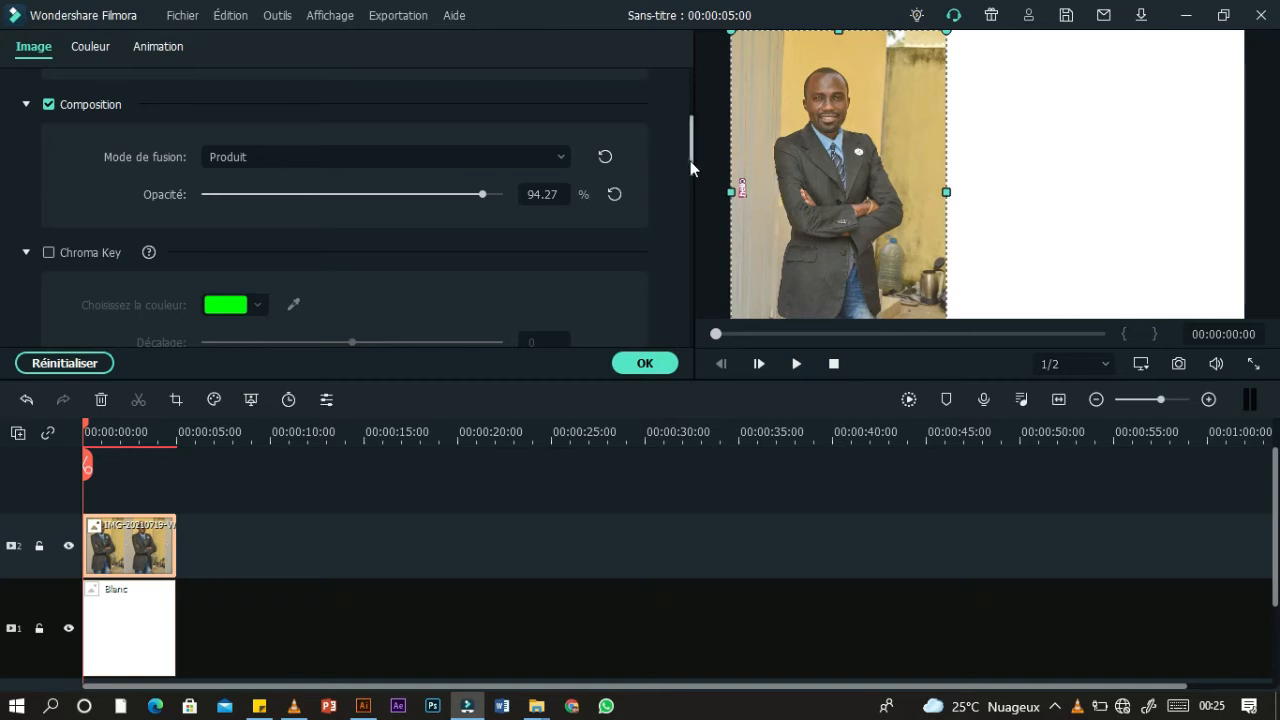
drag(690, 161, 690, 180)
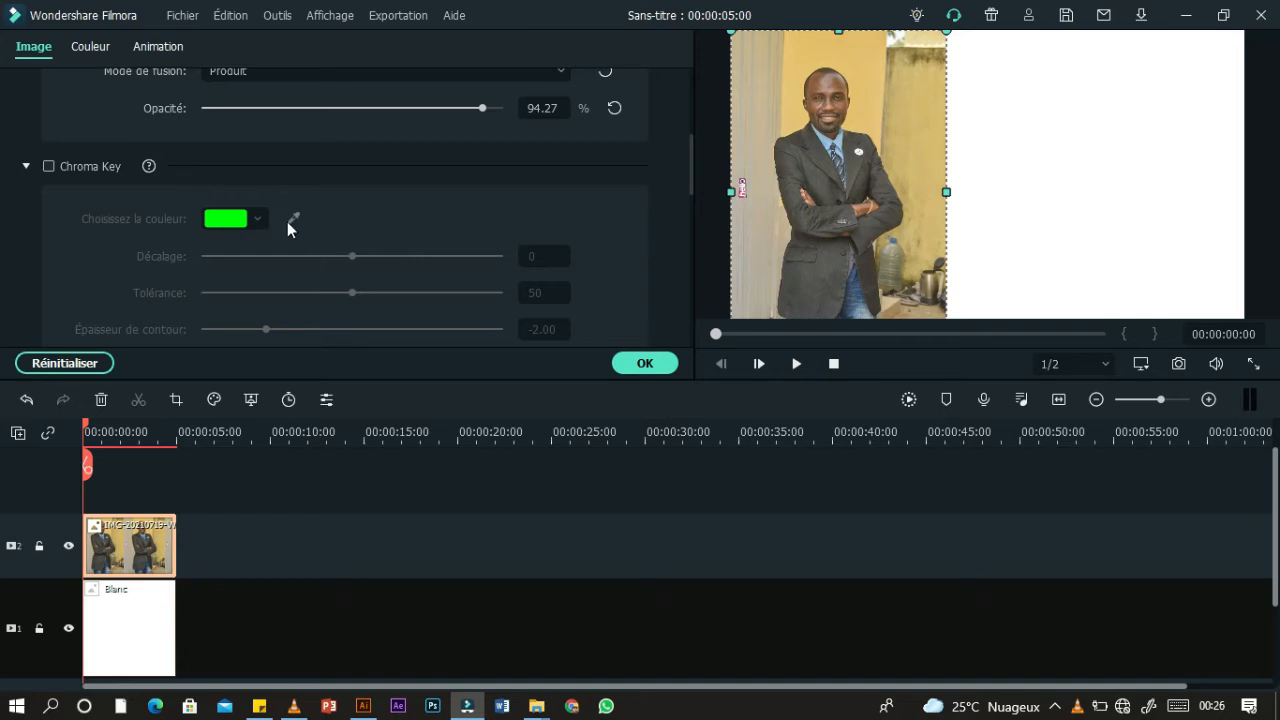
scroll(294, 217, down, 1)
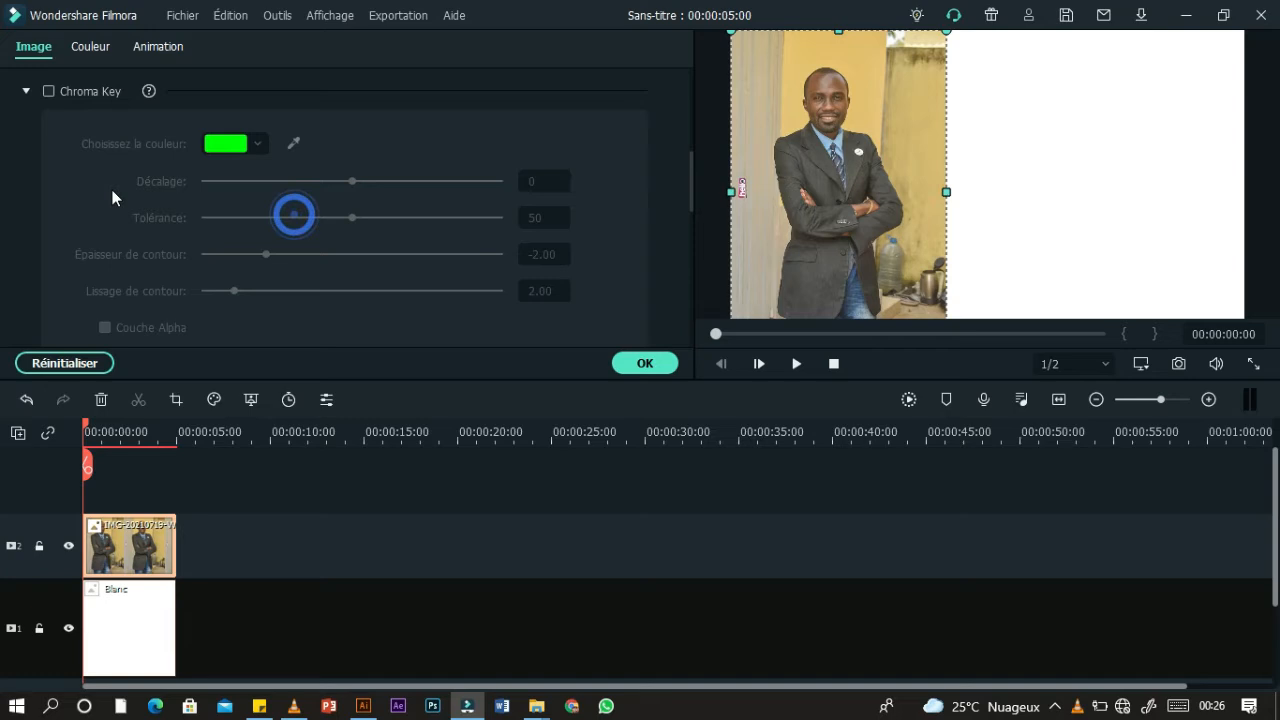
click(48, 91)
click(294, 144)
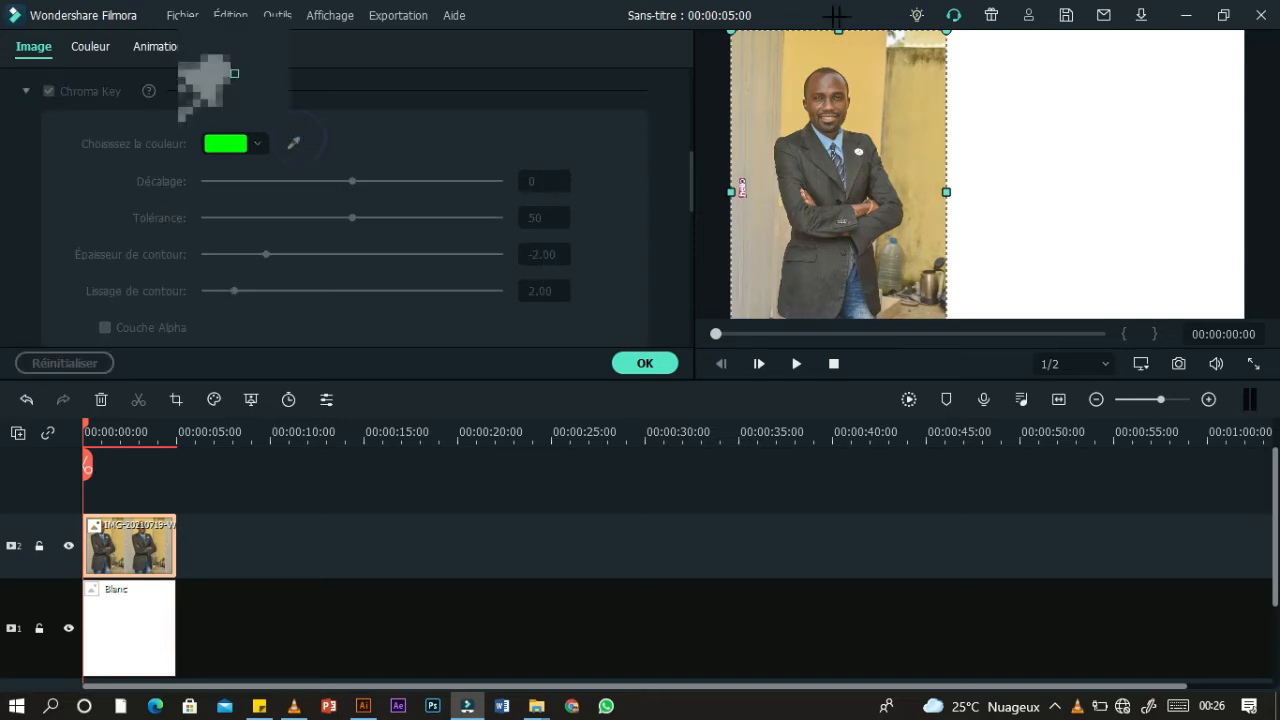
click(863, 58)
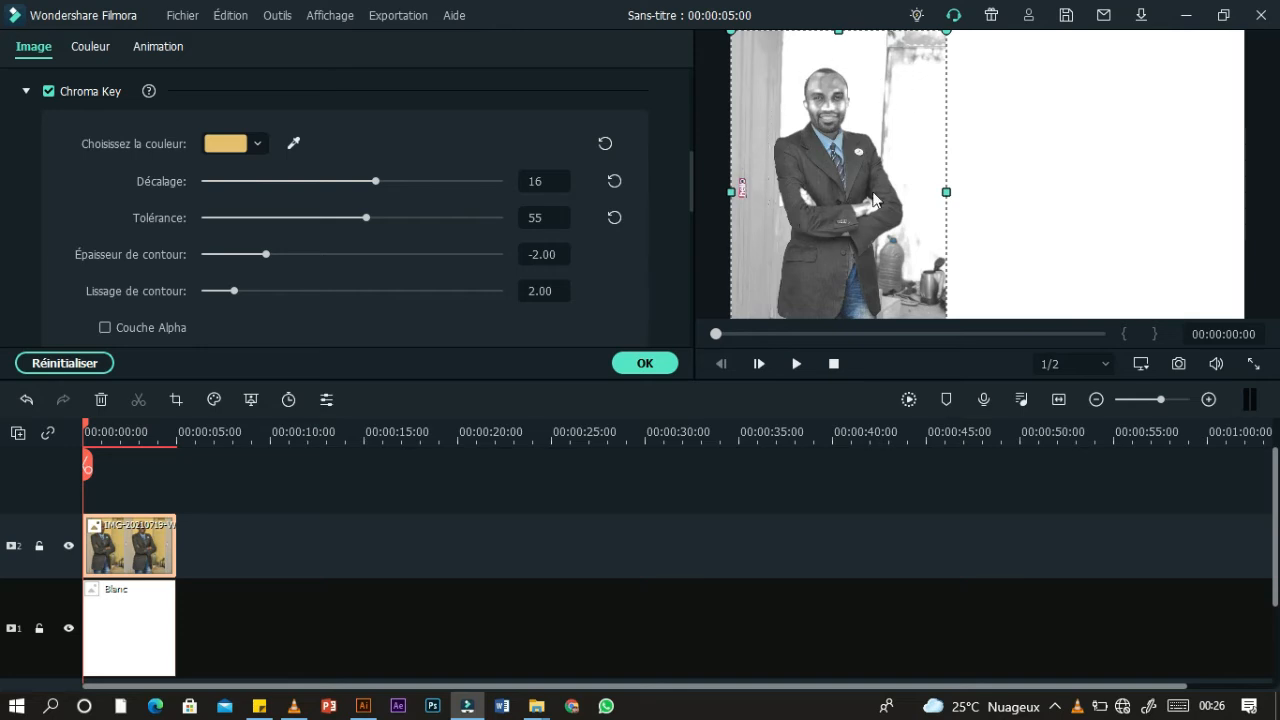
click(260, 144)
click(293, 147)
click(49, 91)
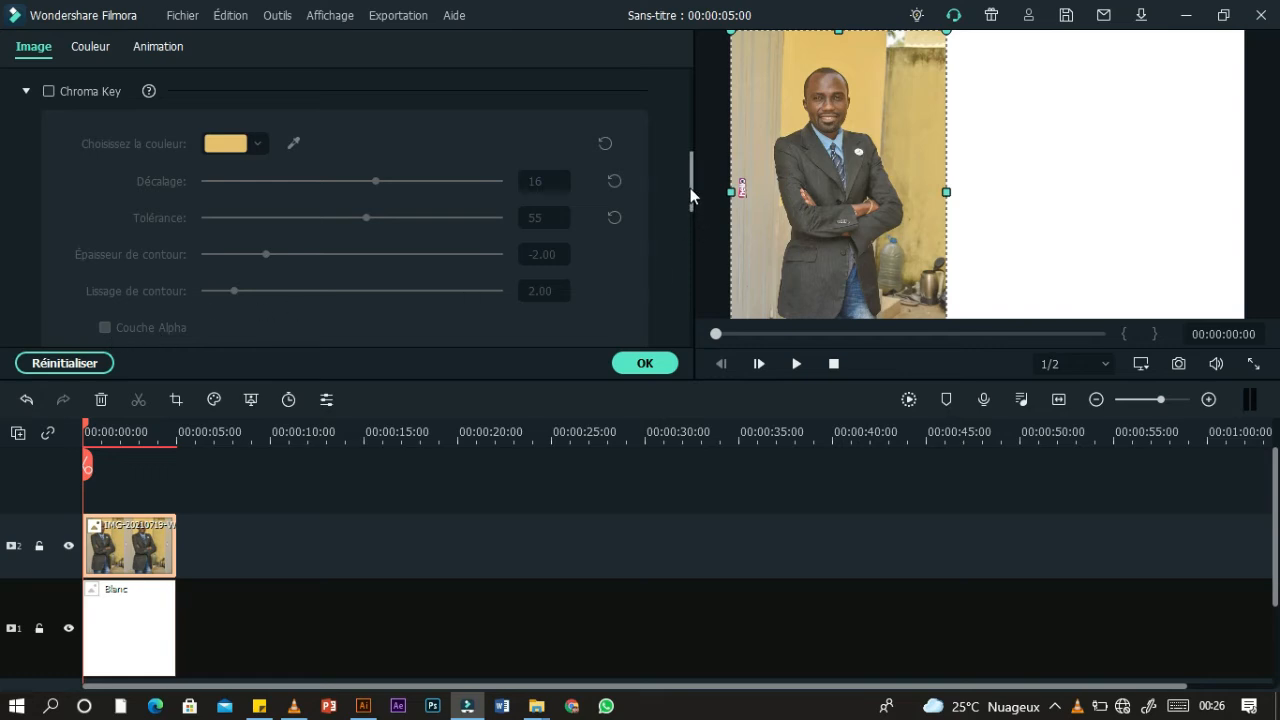
Step: Try lens correction on the photo with the GoPro Hero 7 profile at 4K SuperView, and switch it off
drag(691, 188, 689, 222)
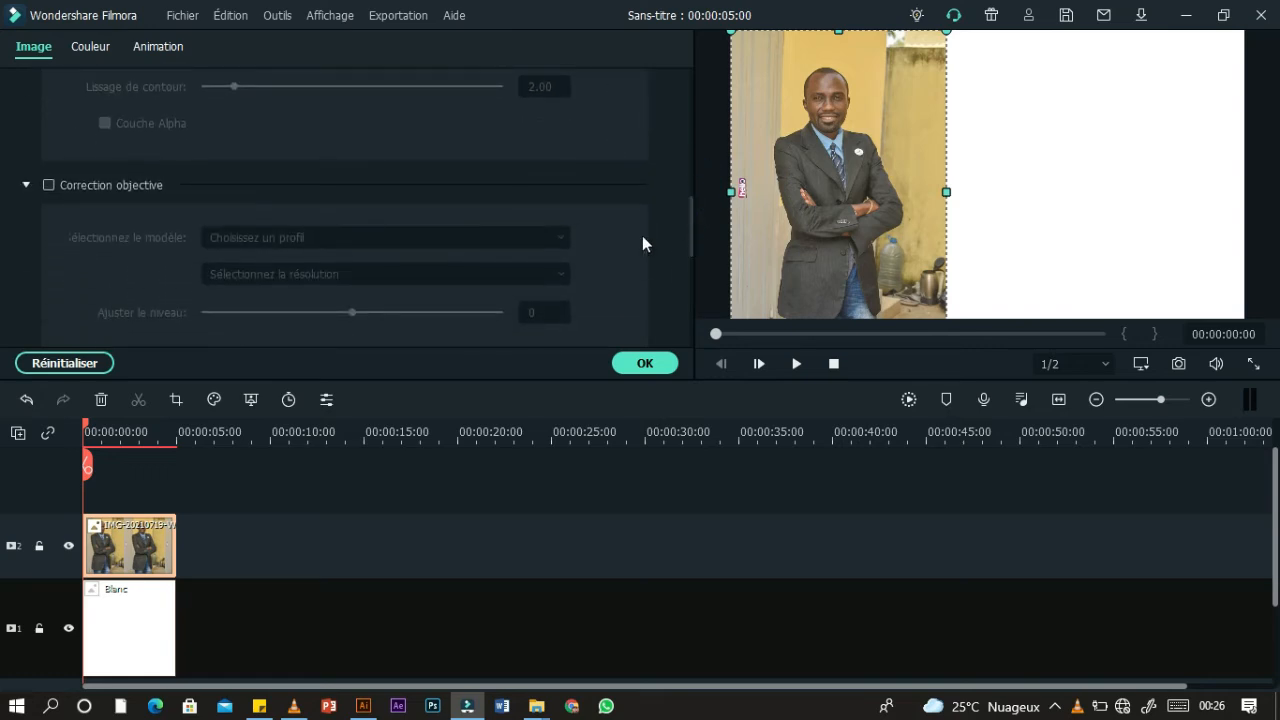
click(46, 186)
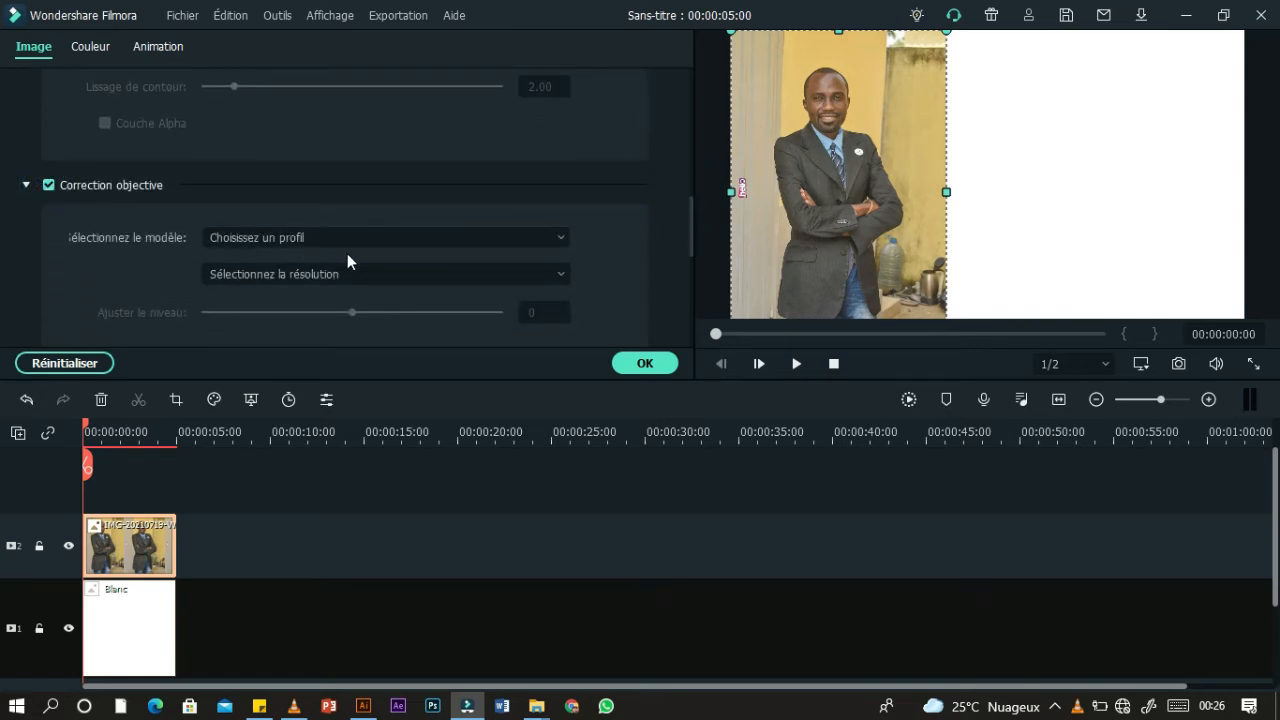
click(445, 237)
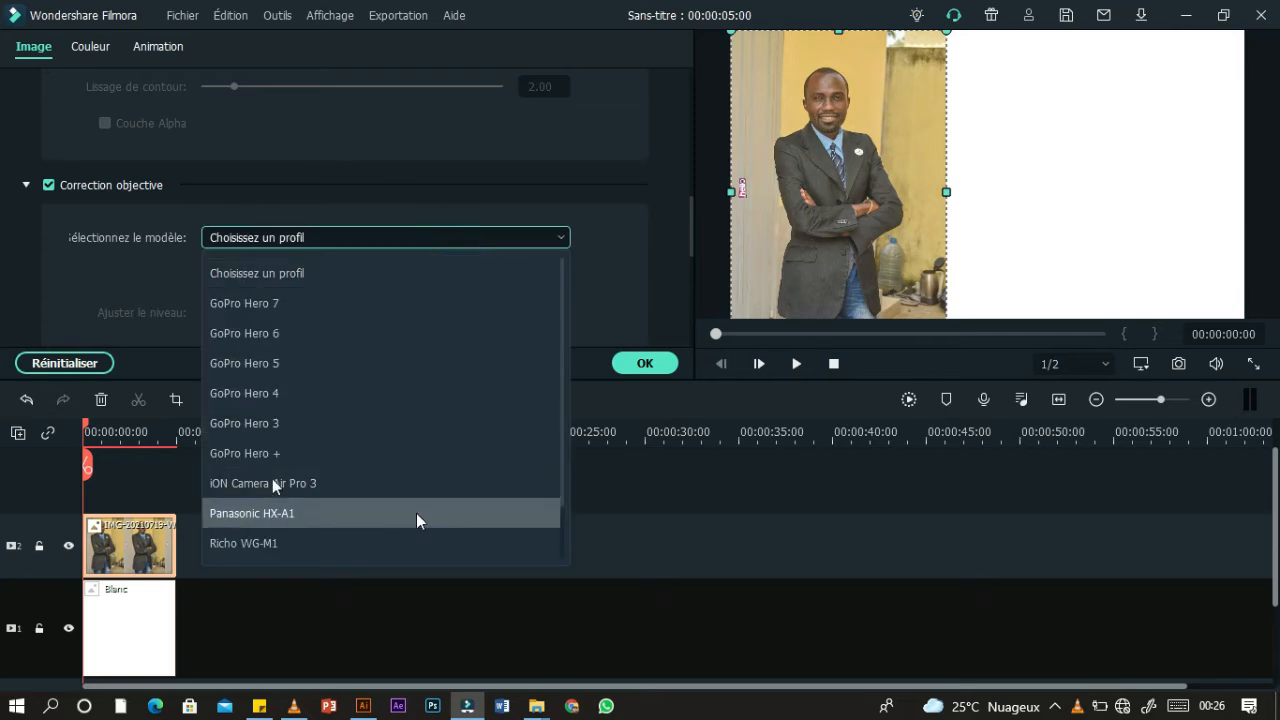
click(283, 302)
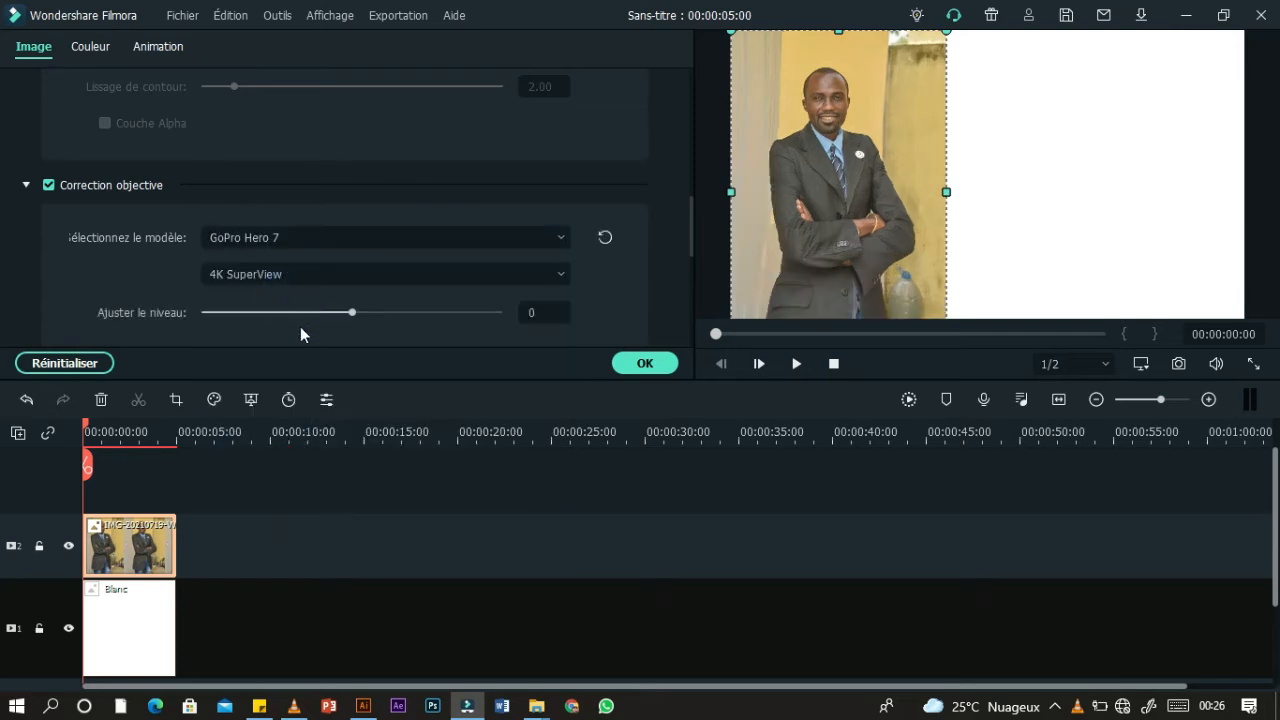
click(294, 276)
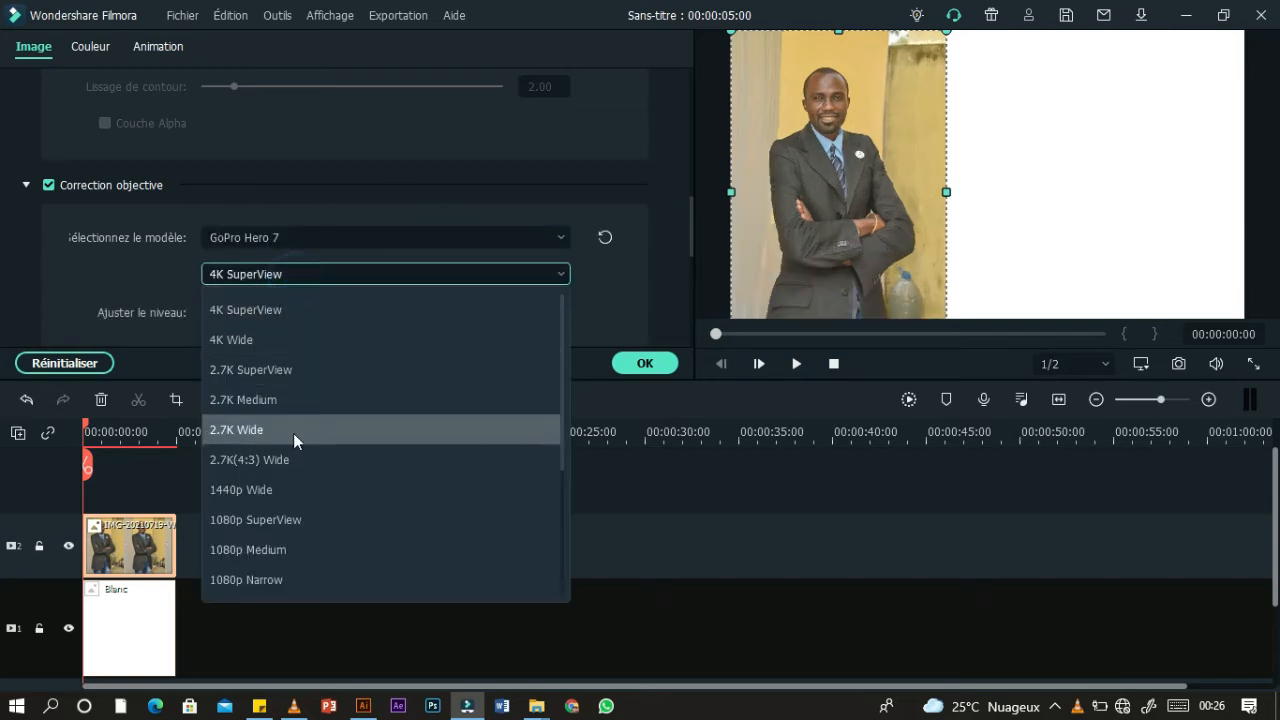
click(513, 215)
click(48, 185)
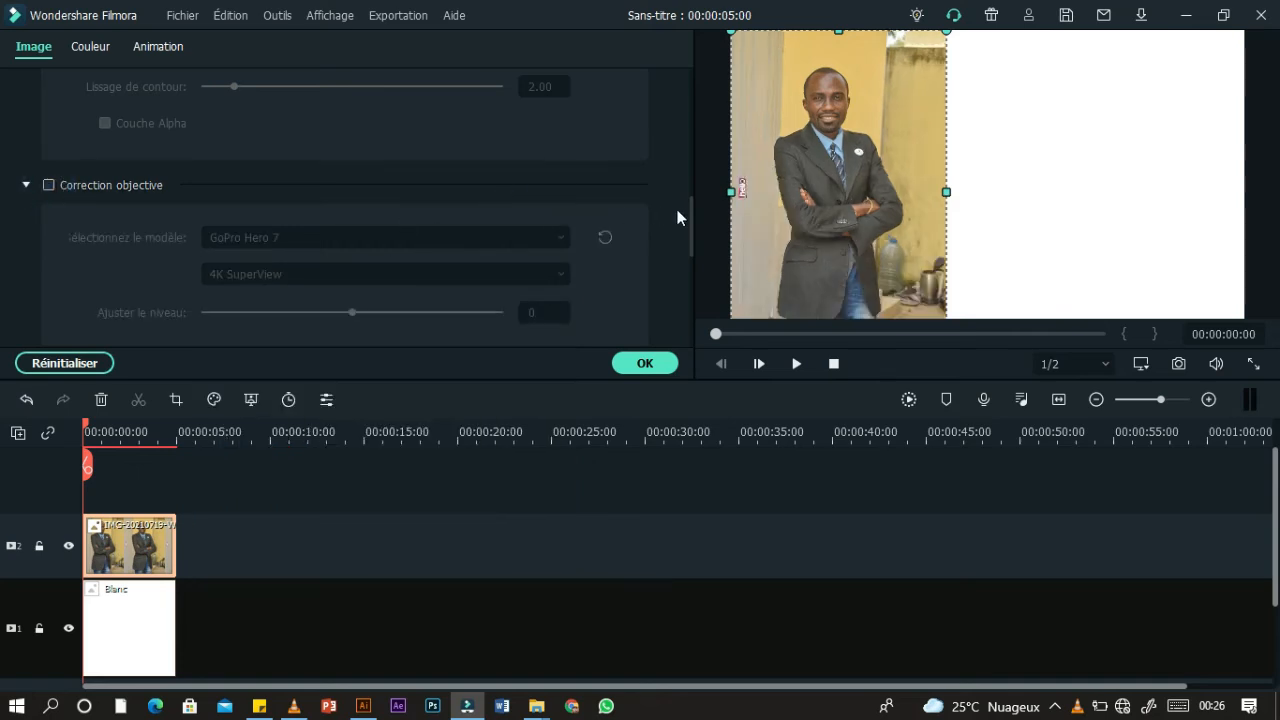
Step: Enable a drop shadow on the photo with distance 0 and opacity about 66
drag(688, 229, 688, 270)
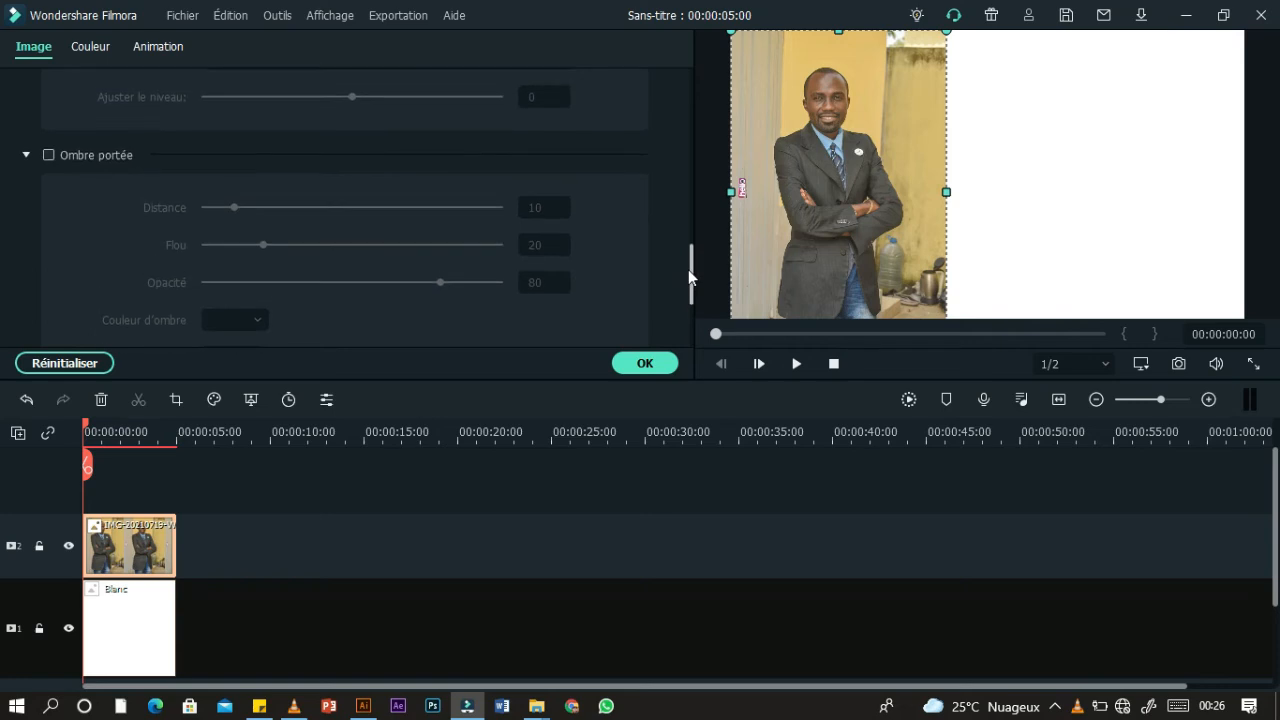
click(47, 155)
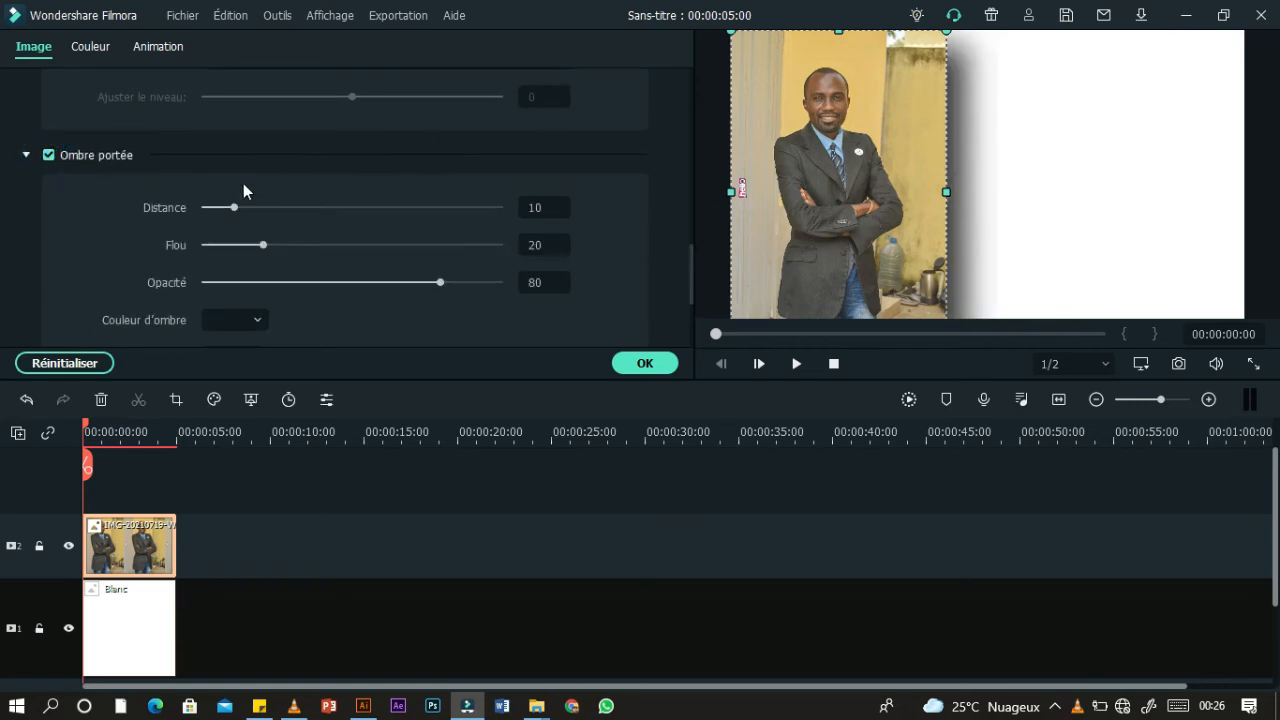
drag(234, 207, 188, 226)
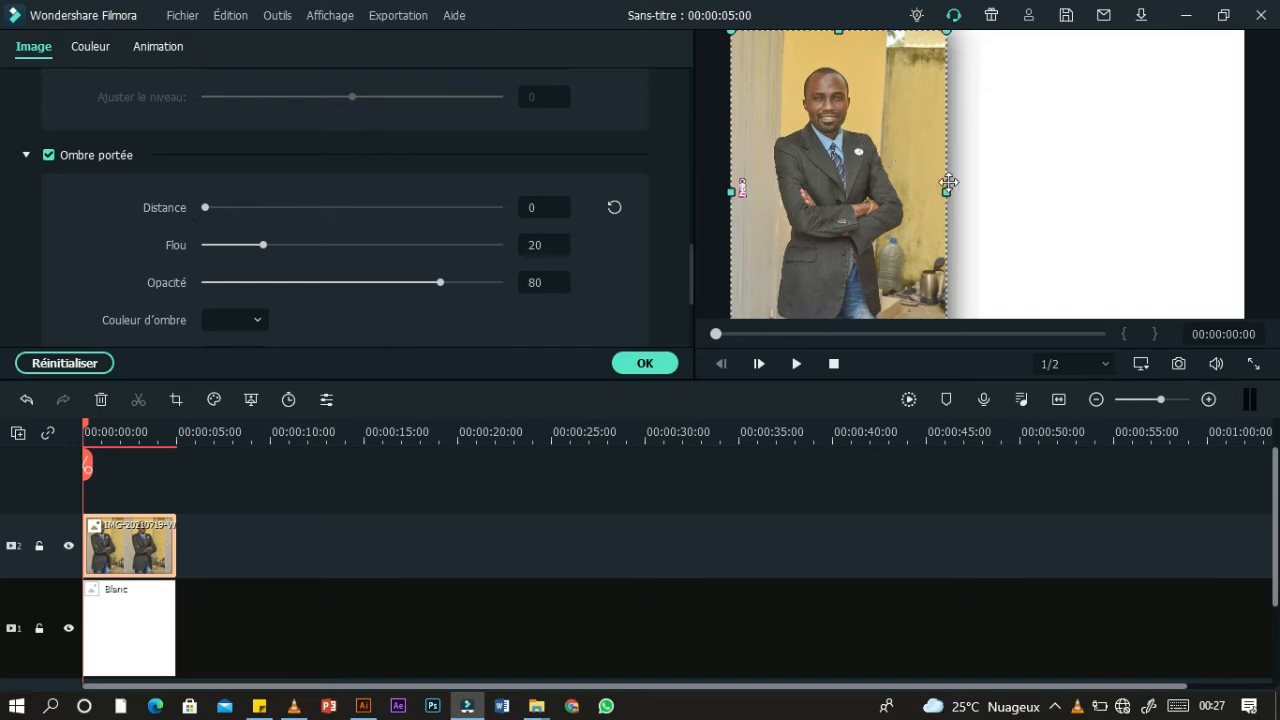
drag(426, 284, 398, 288)
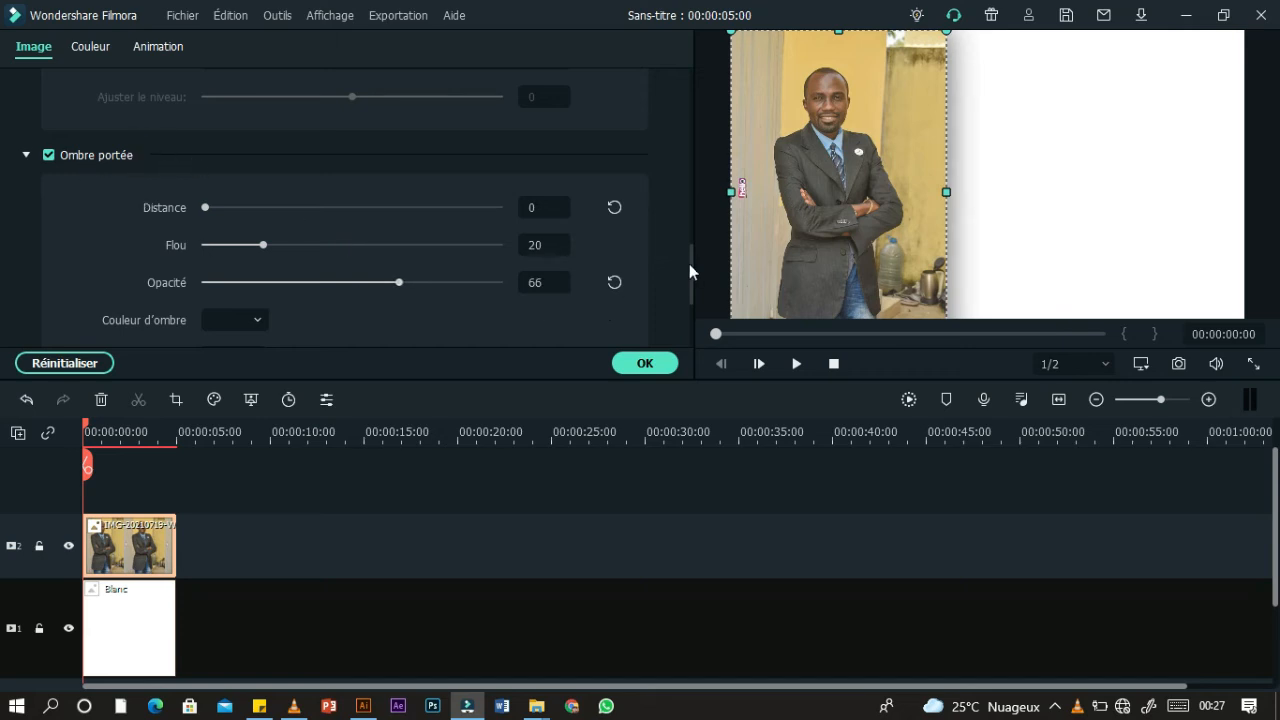
Step: Collapse the photo's Transformer settings and, among its colour settings, Tonalité, Correspondance des couleurs and Balance des blancs
drag(689, 264, 249, 97)
click(26, 91)
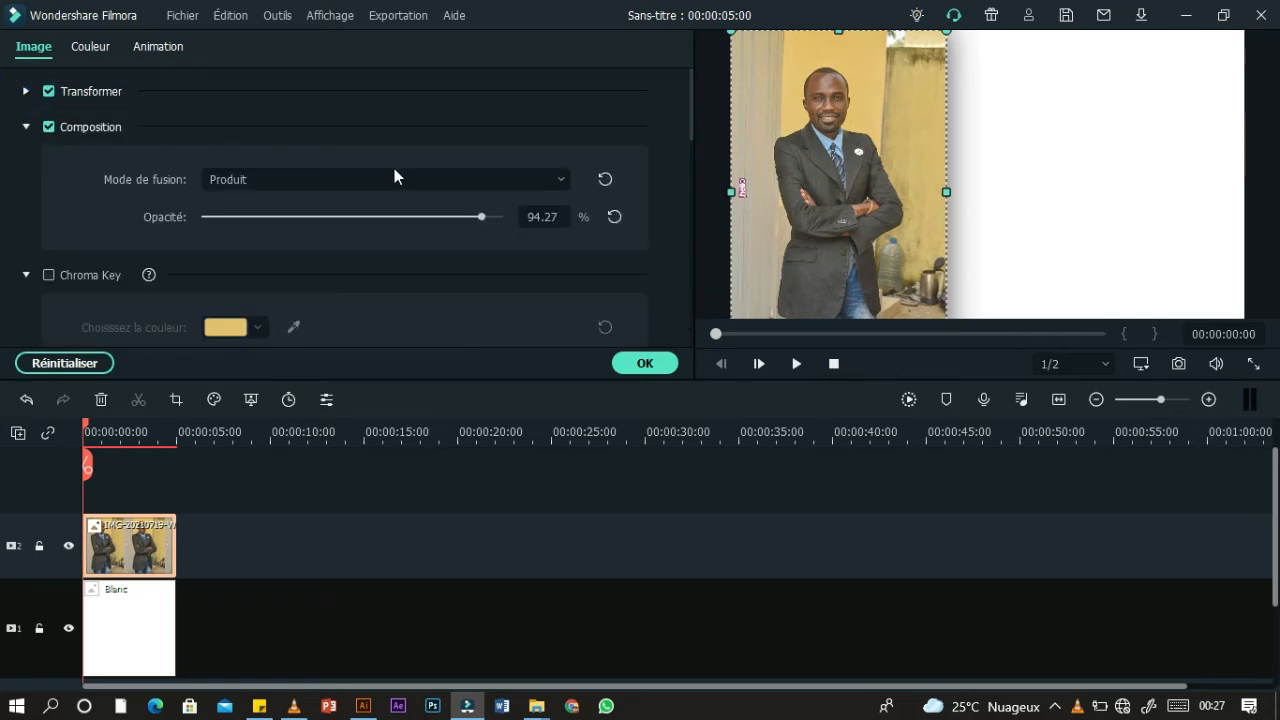
click(85, 46)
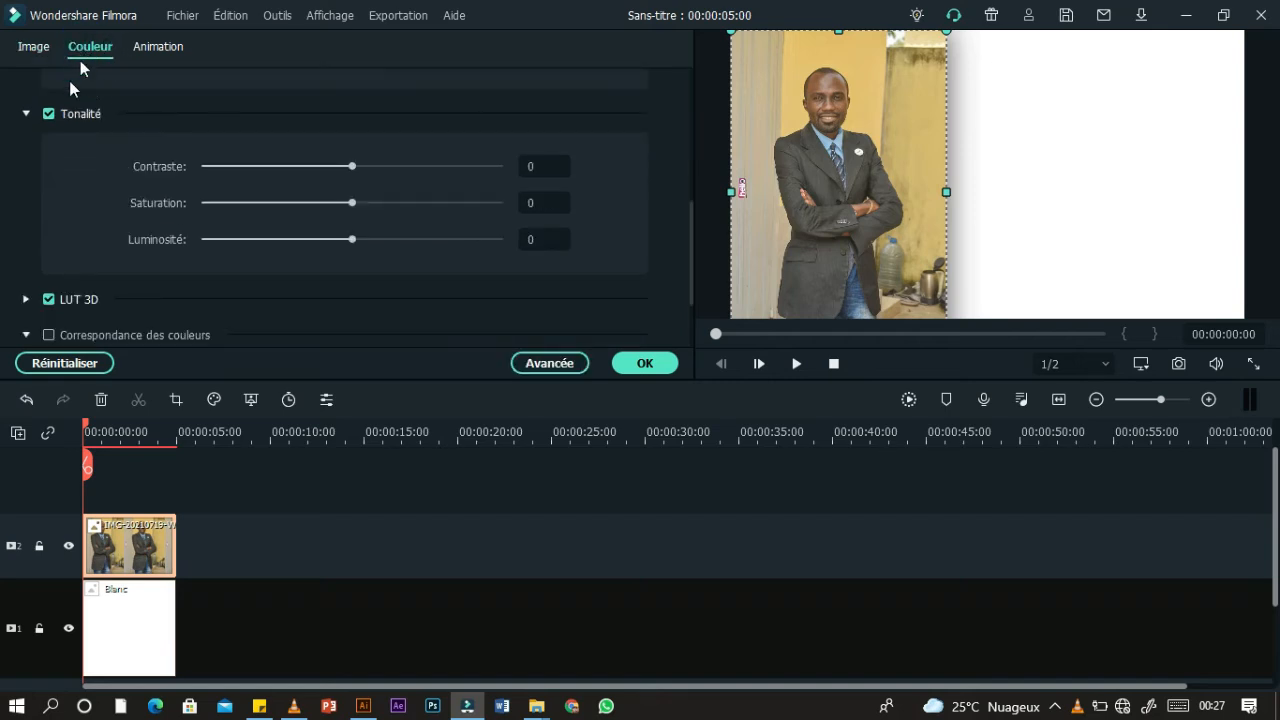
click(25, 114)
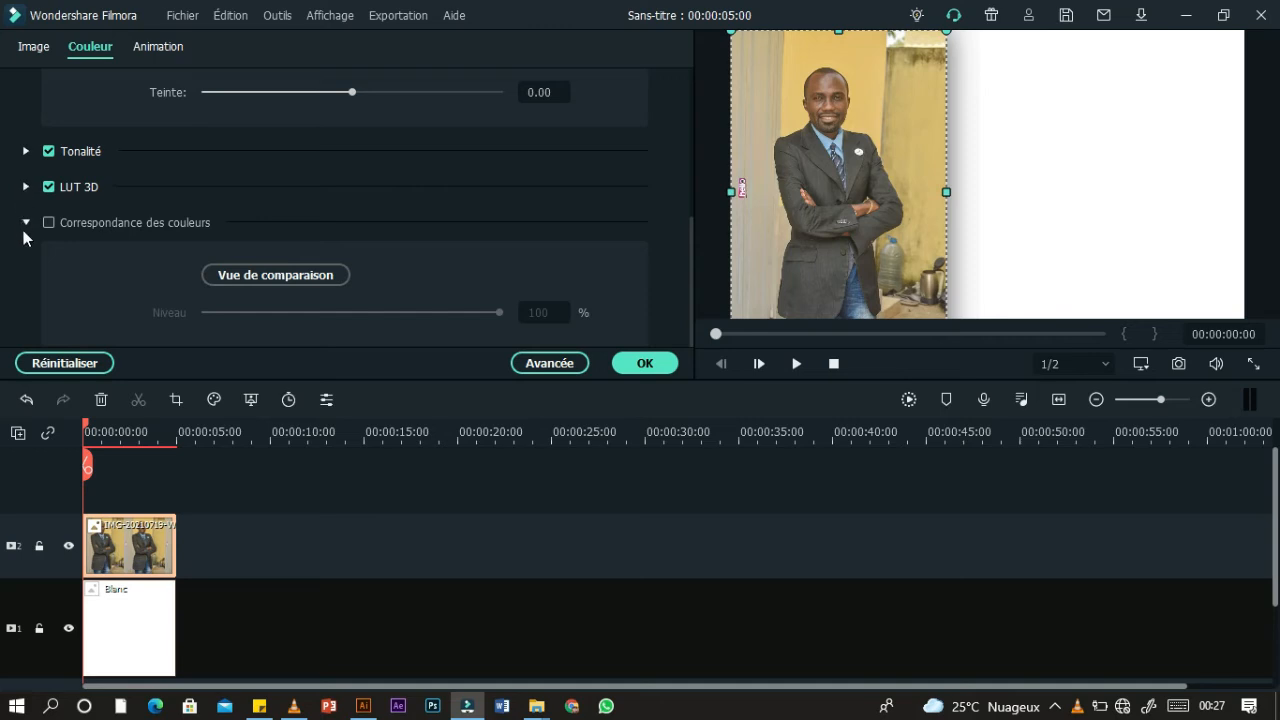
click(27, 223)
click(27, 224)
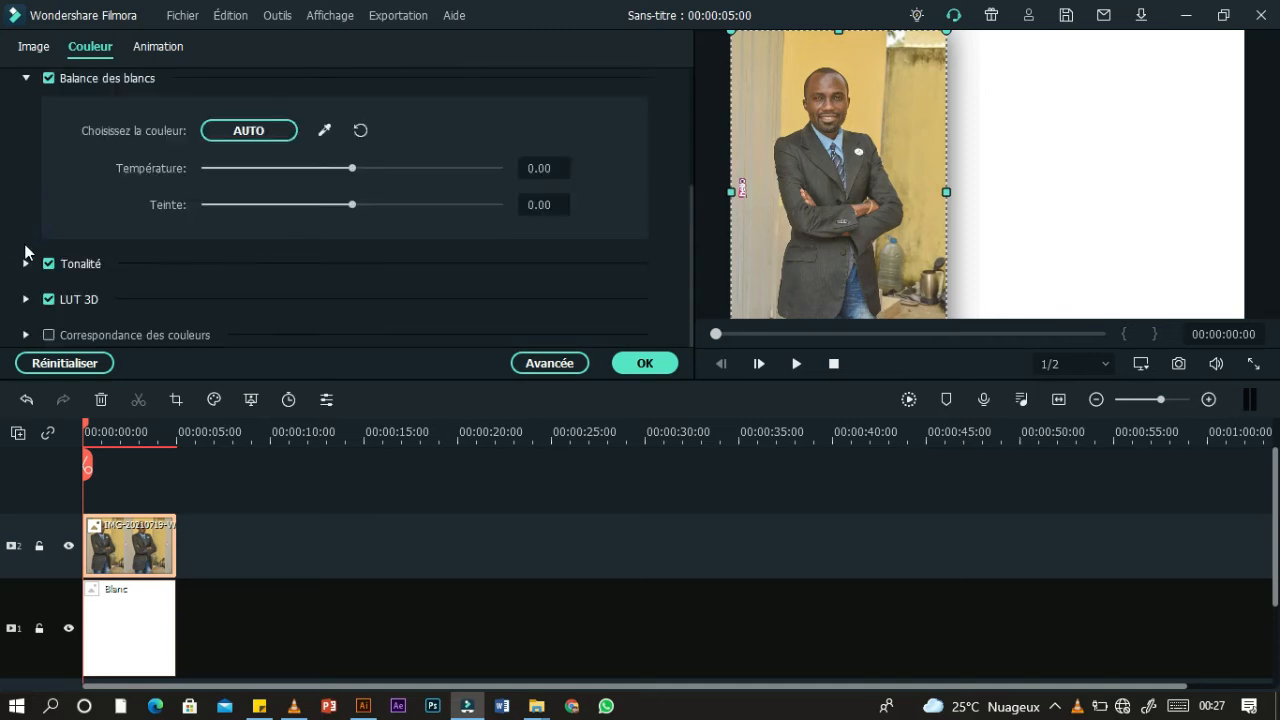
click(25, 78)
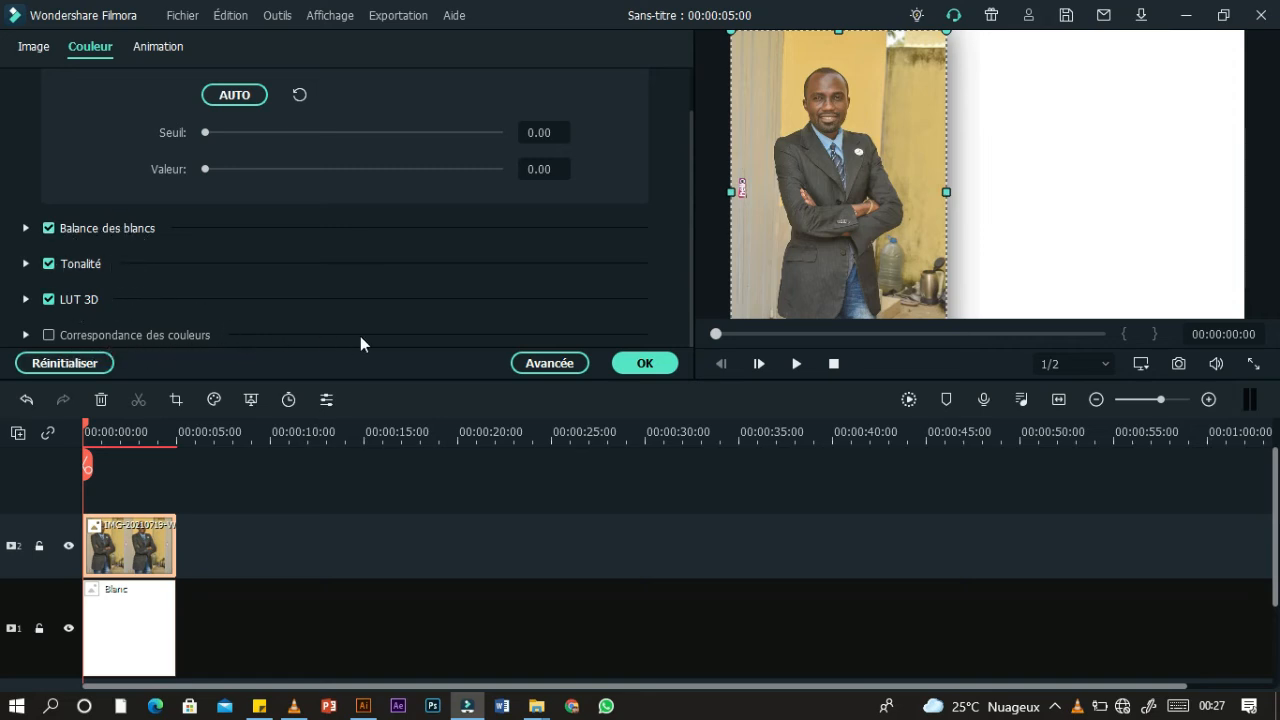
Step: Adjust the photo's white balance by lowering the temperature to about -18.84 and raising the tint slightly
click(26, 228)
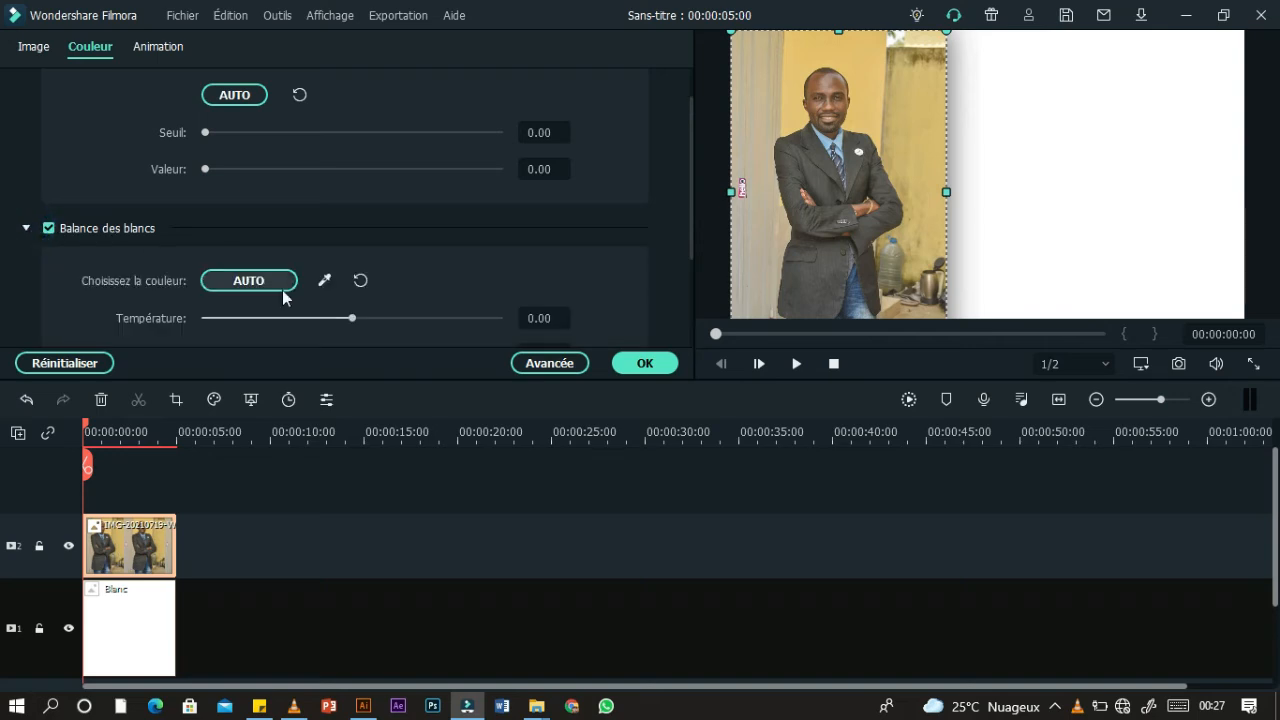
drag(352, 318, 267, 318)
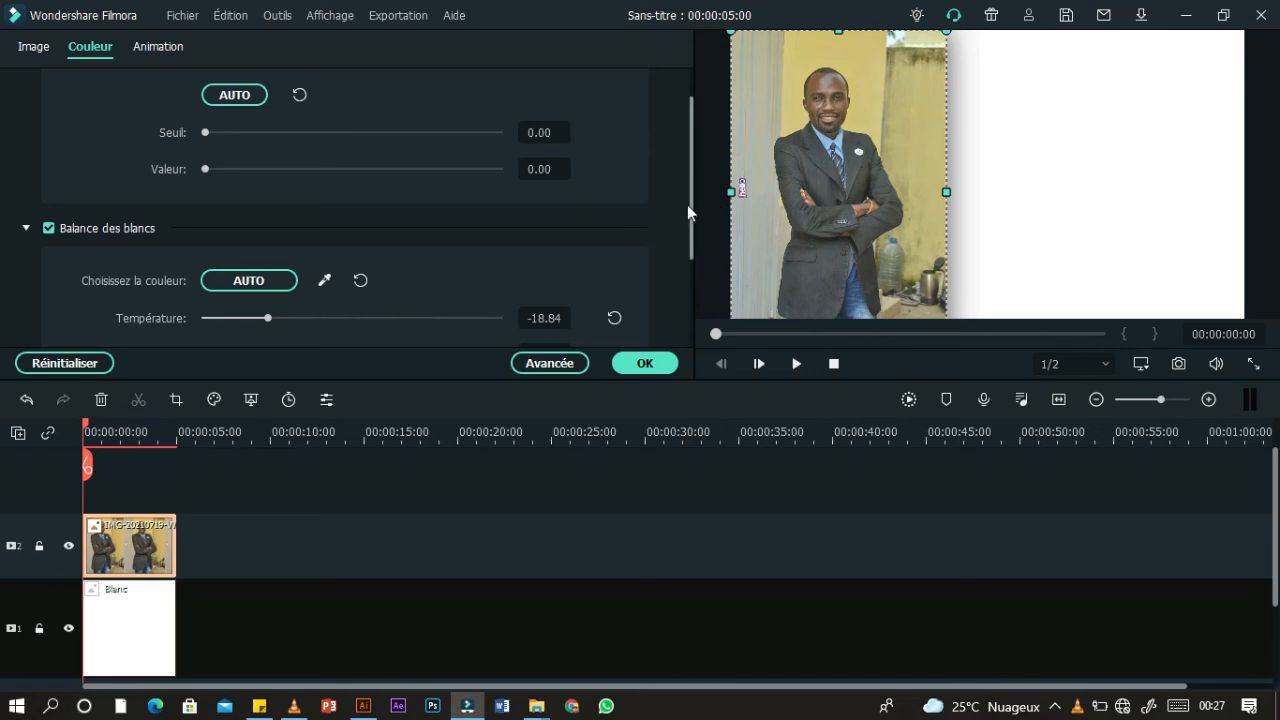
scroll(687, 206, down, 2)
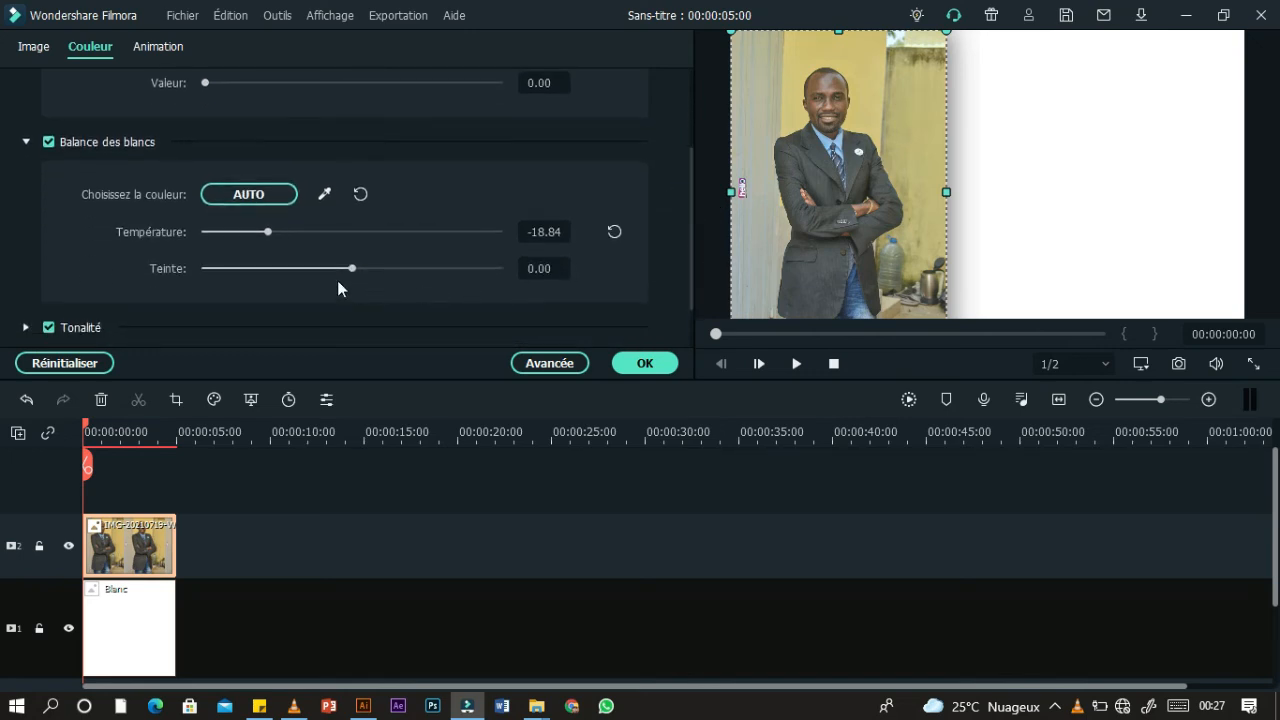
mouse_move(352, 268)
mouse_down()
mouse_move(208, 268)
mouse_move(367, 268)
mouse_up()
click(27, 145)
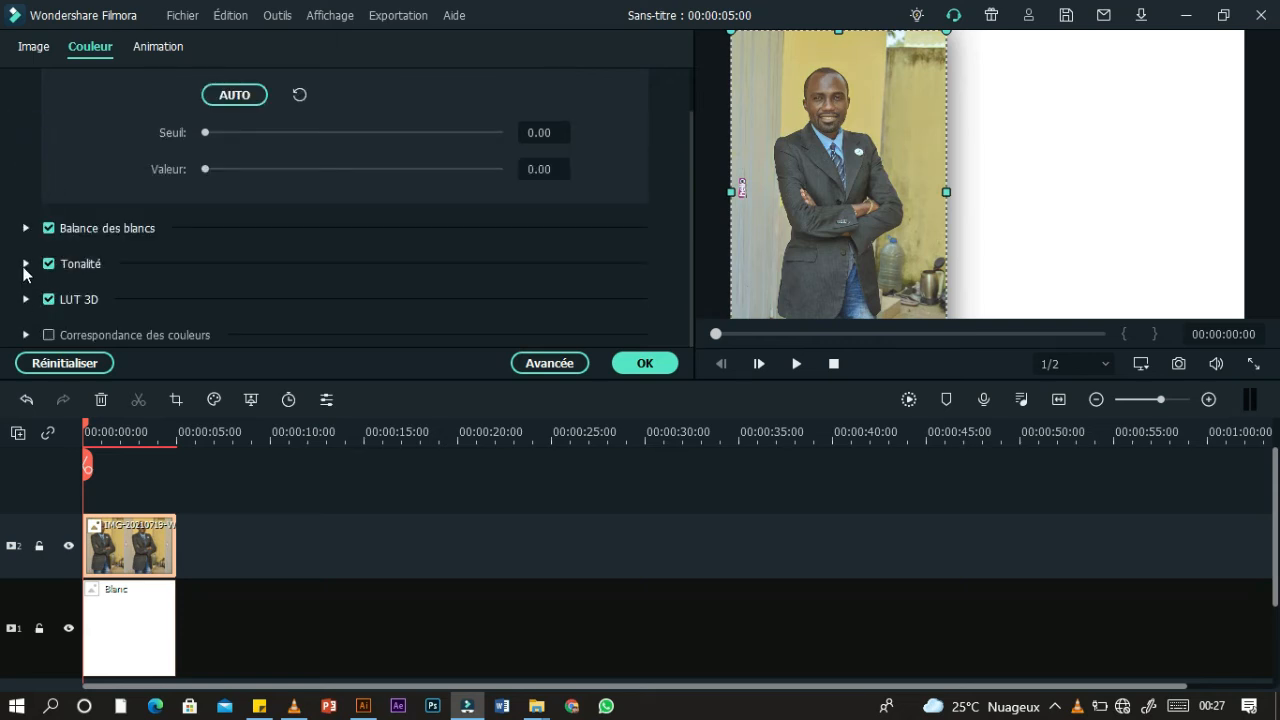
Step: Set the photo's tone to contrast 100, saturation about 19 and brightness about -29
click(26, 265)
scroll(492, 310, down, 2)
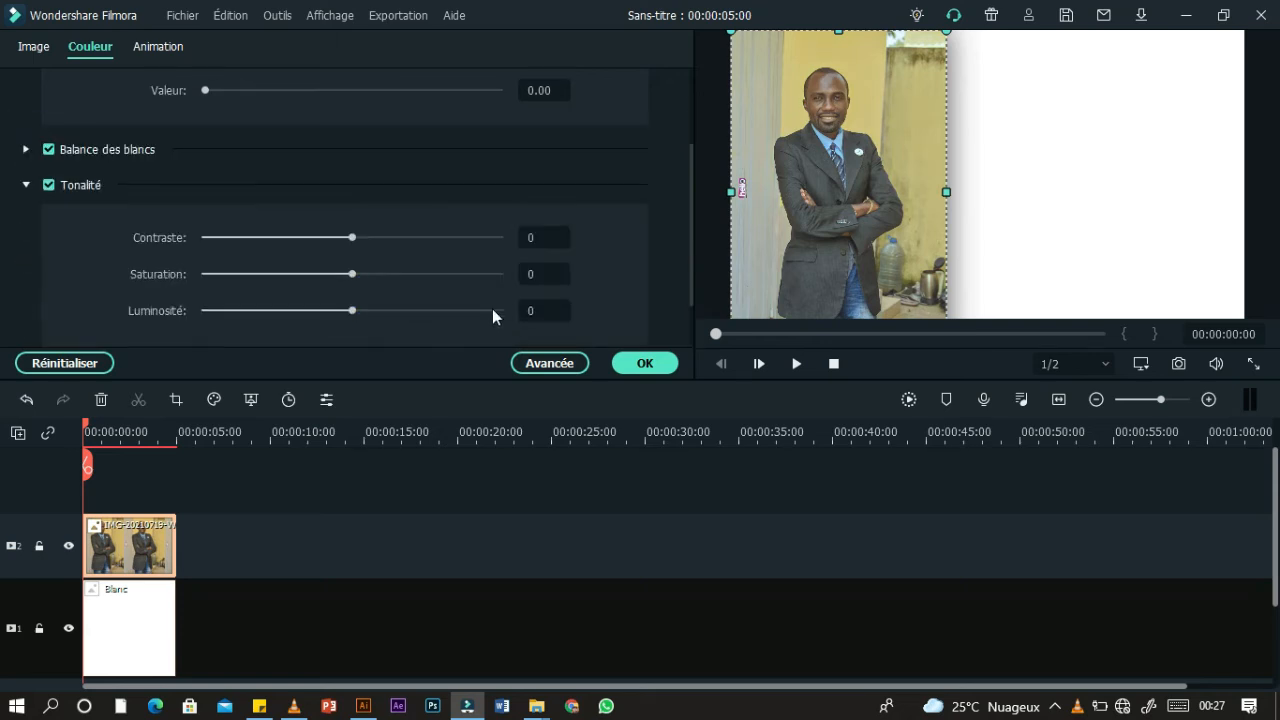
drag(355, 240, 528, 240)
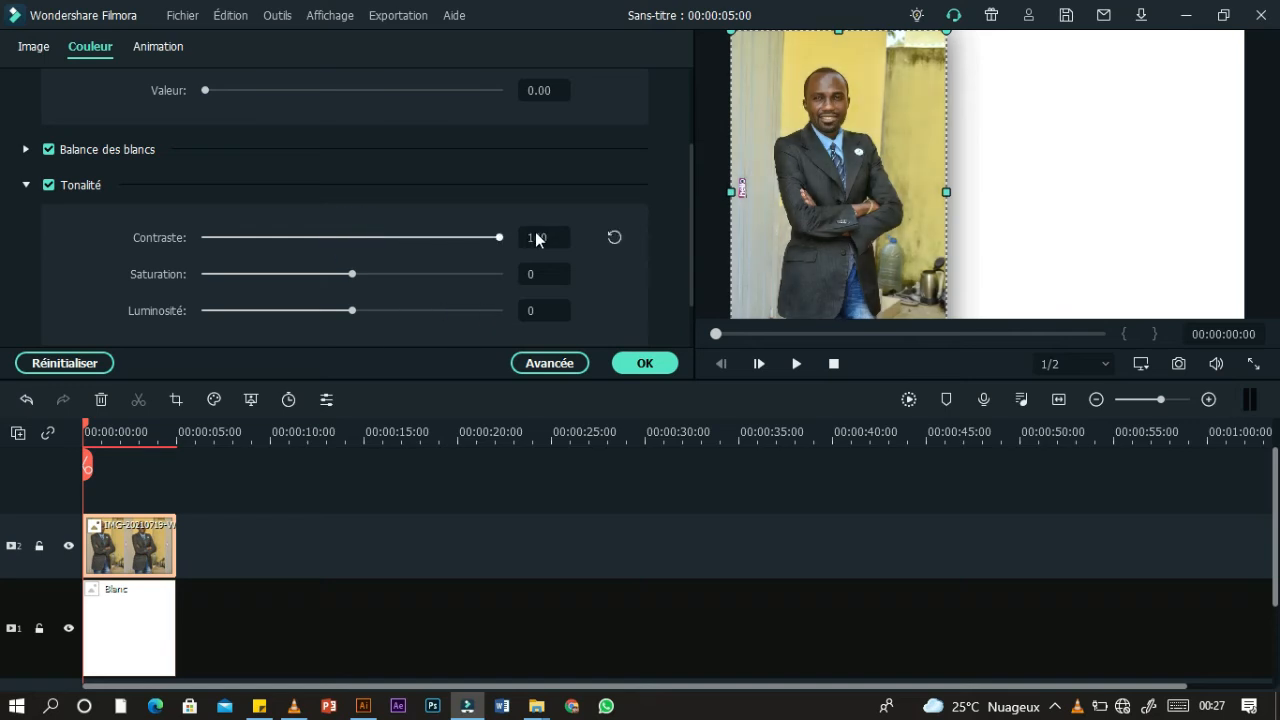
drag(350, 274, 309, 311)
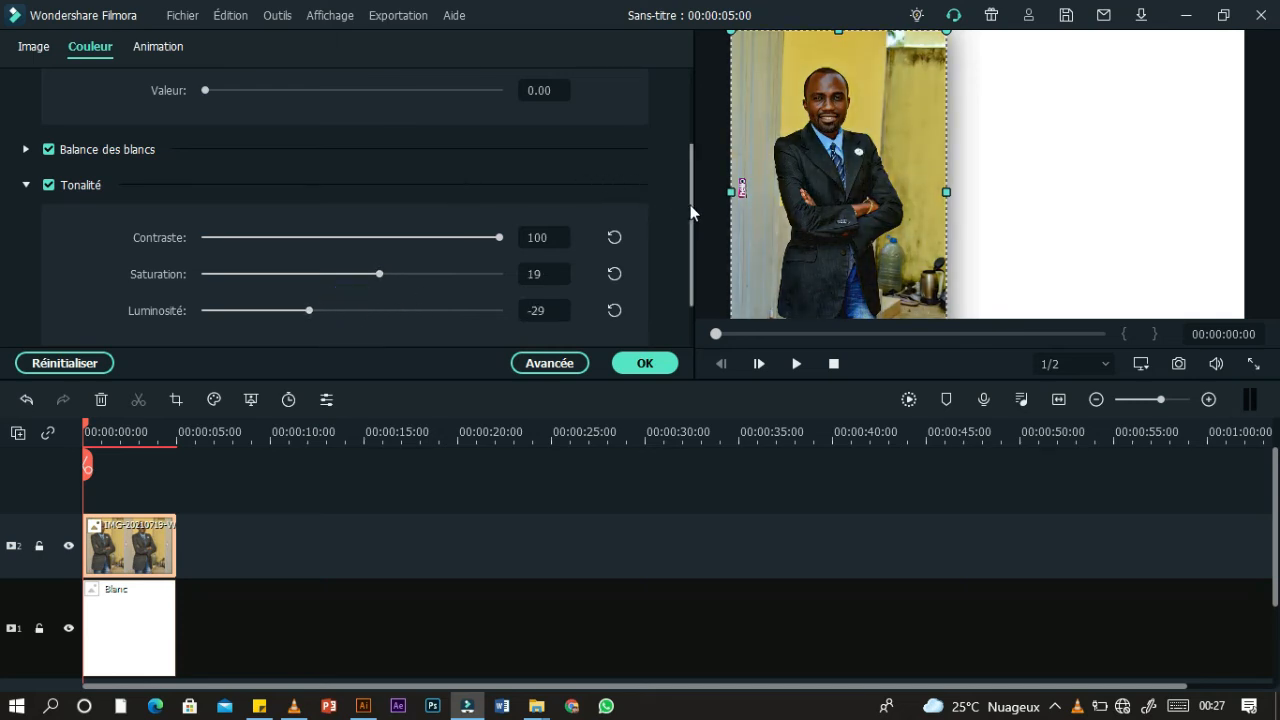
Step: Try the 3D LUTs Film noir et blanc and Film cool on the photo, and undo both
drag(688, 212, 687, 267)
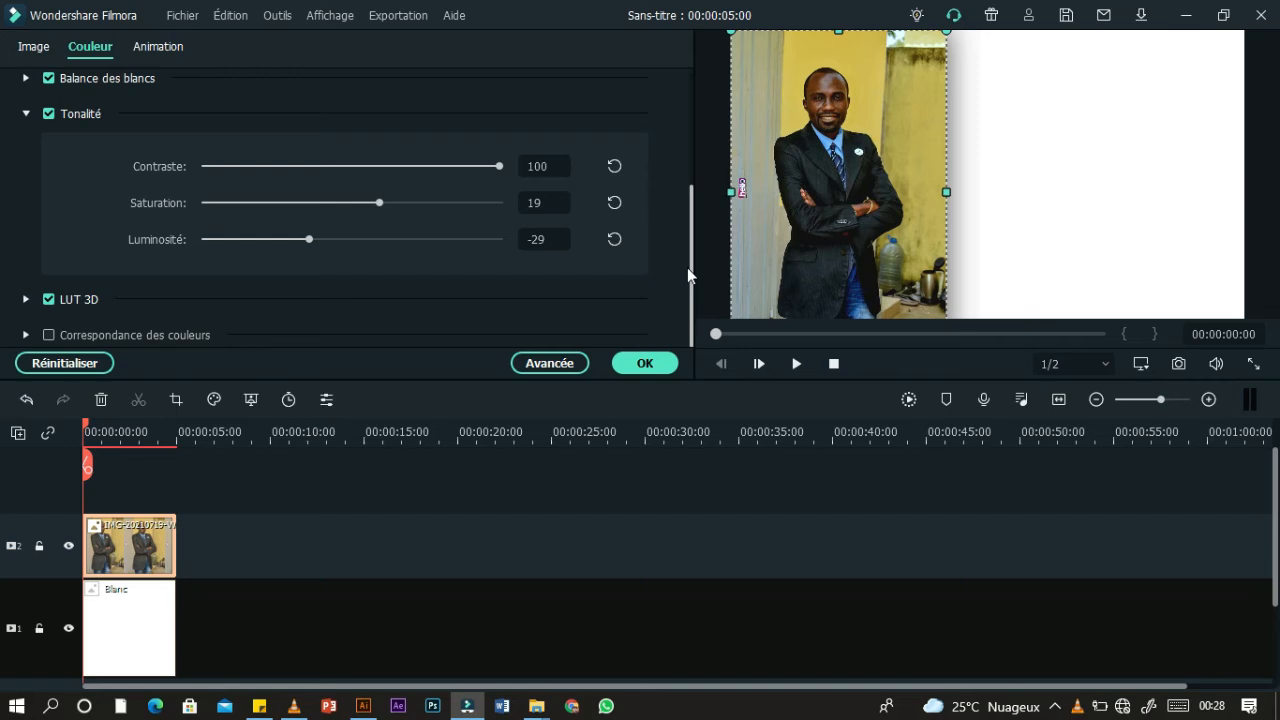
click(24, 300)
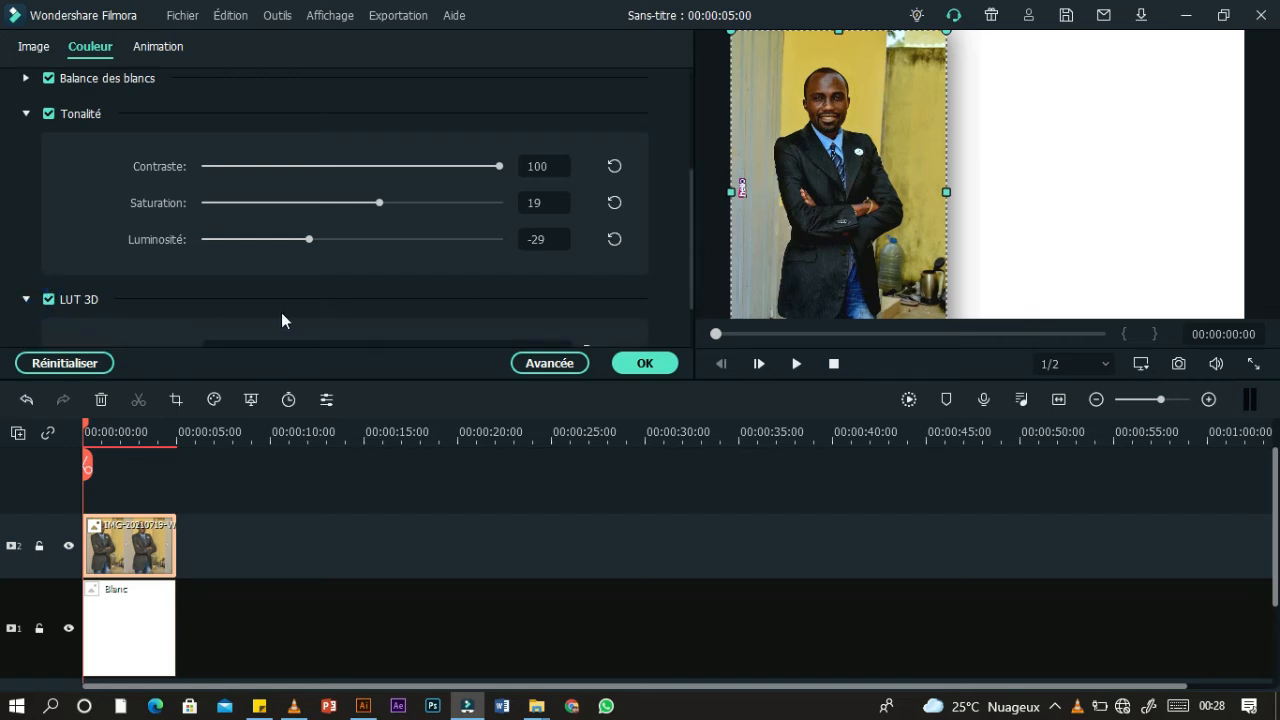
scroll(281, 312, down, 1)
click(241, 277)
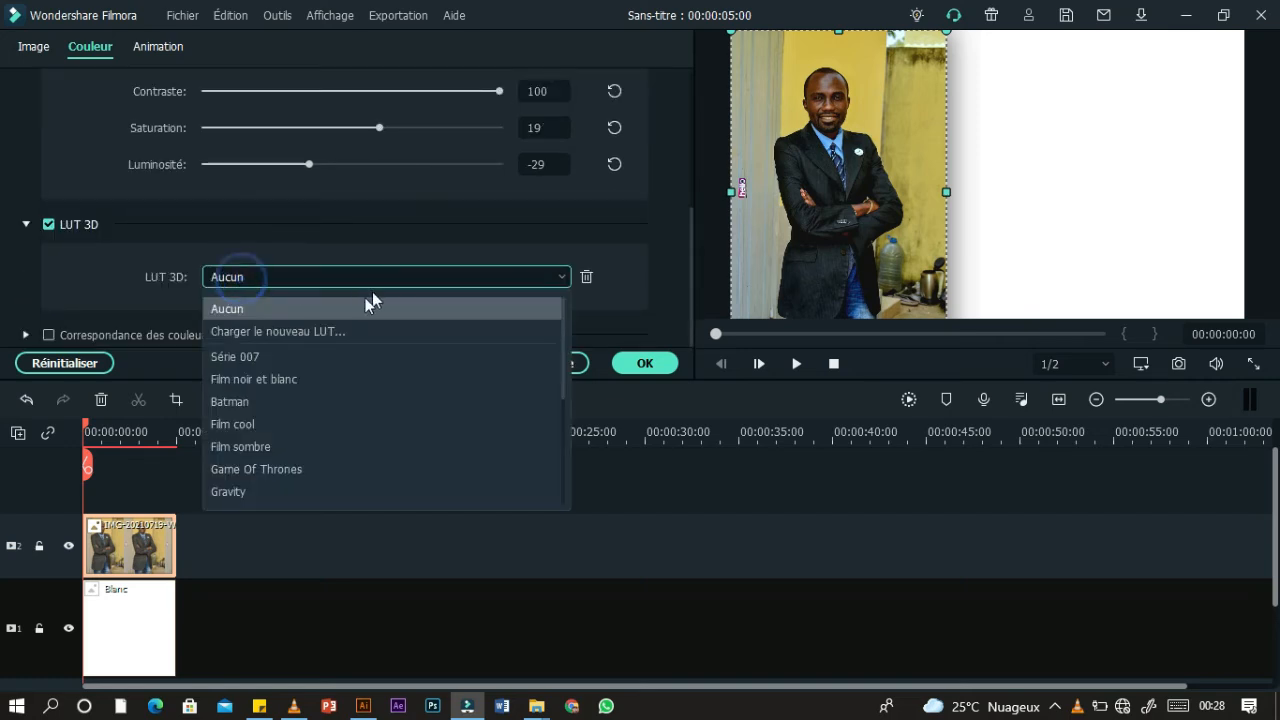
click(305, 380)
click(308, 405)
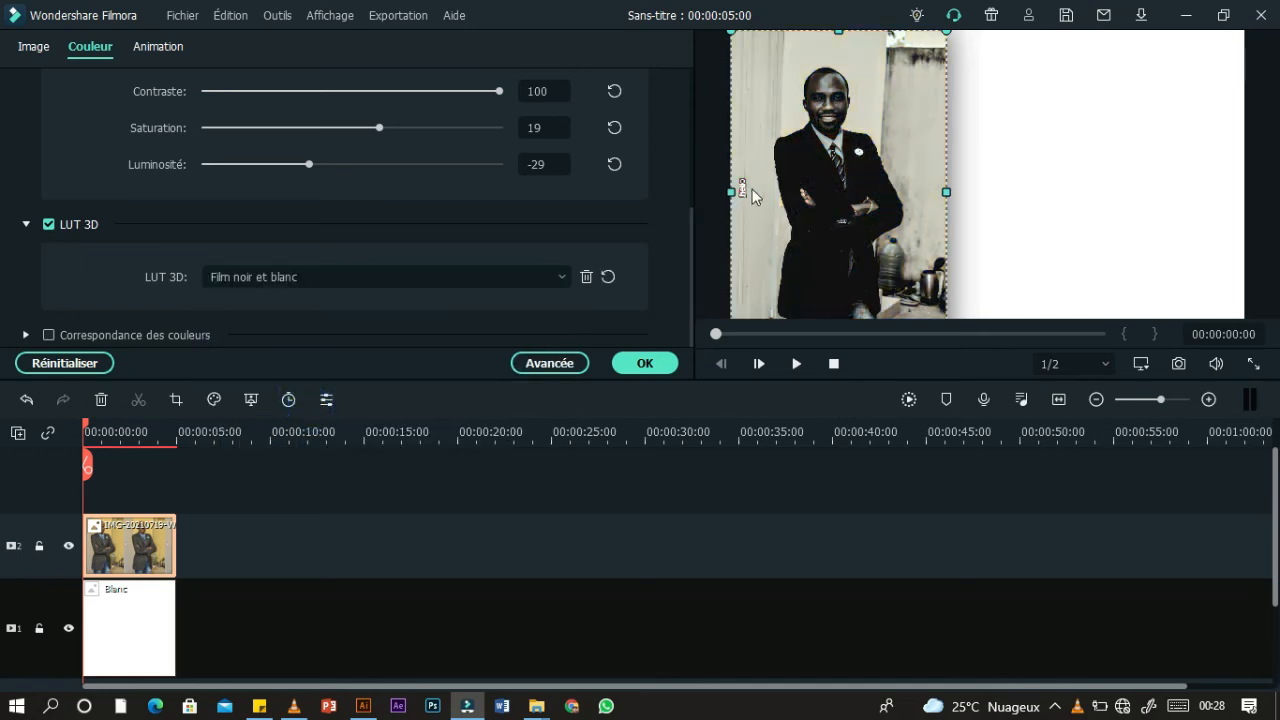
click(290, 277)
click(297, 419)
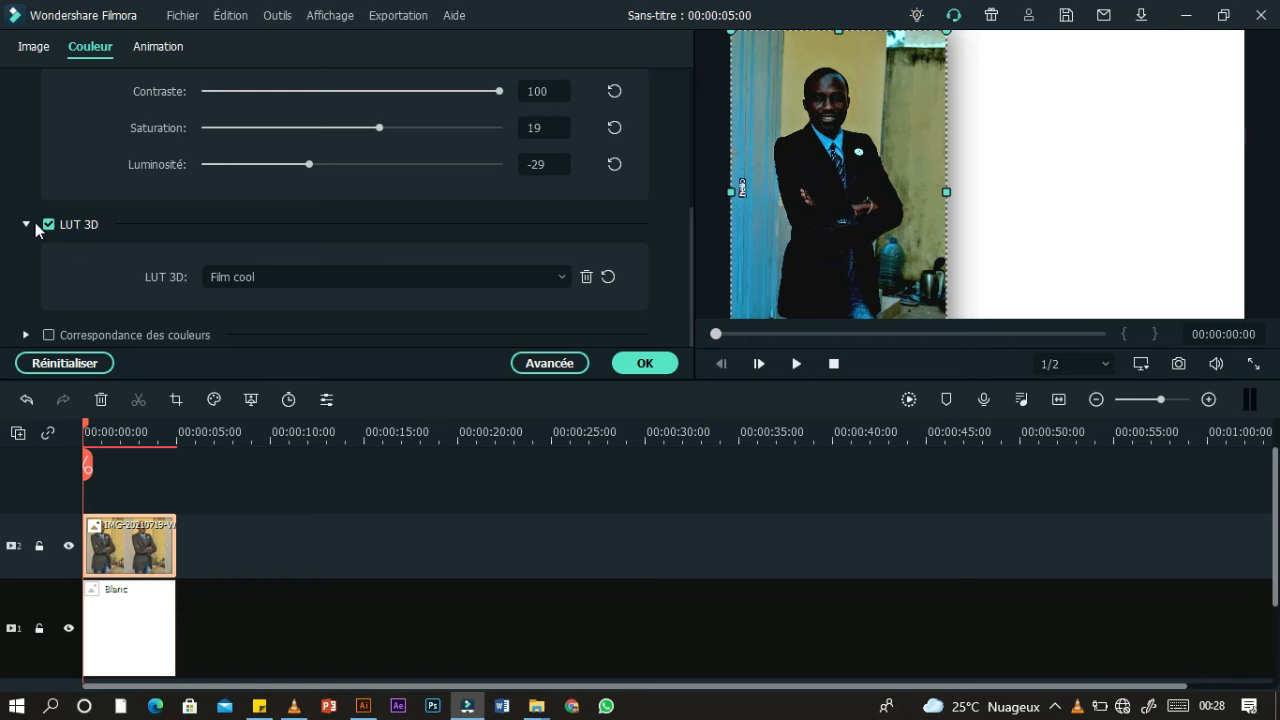
key(ctrl+z)
key(ctrl+z)
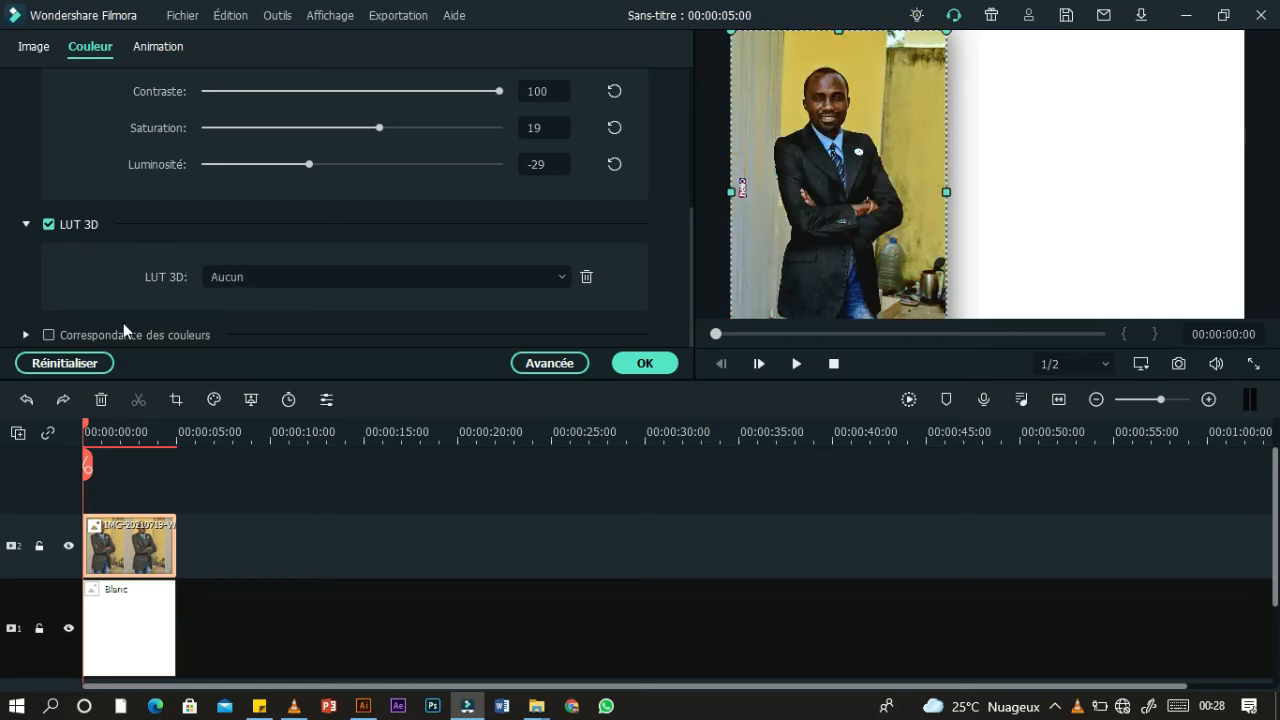
Step: Enable Correspondance des couleurs for the photo, and collapse it along with the LUT 3D and Amélioration de la couleur settings
click(48, 335)
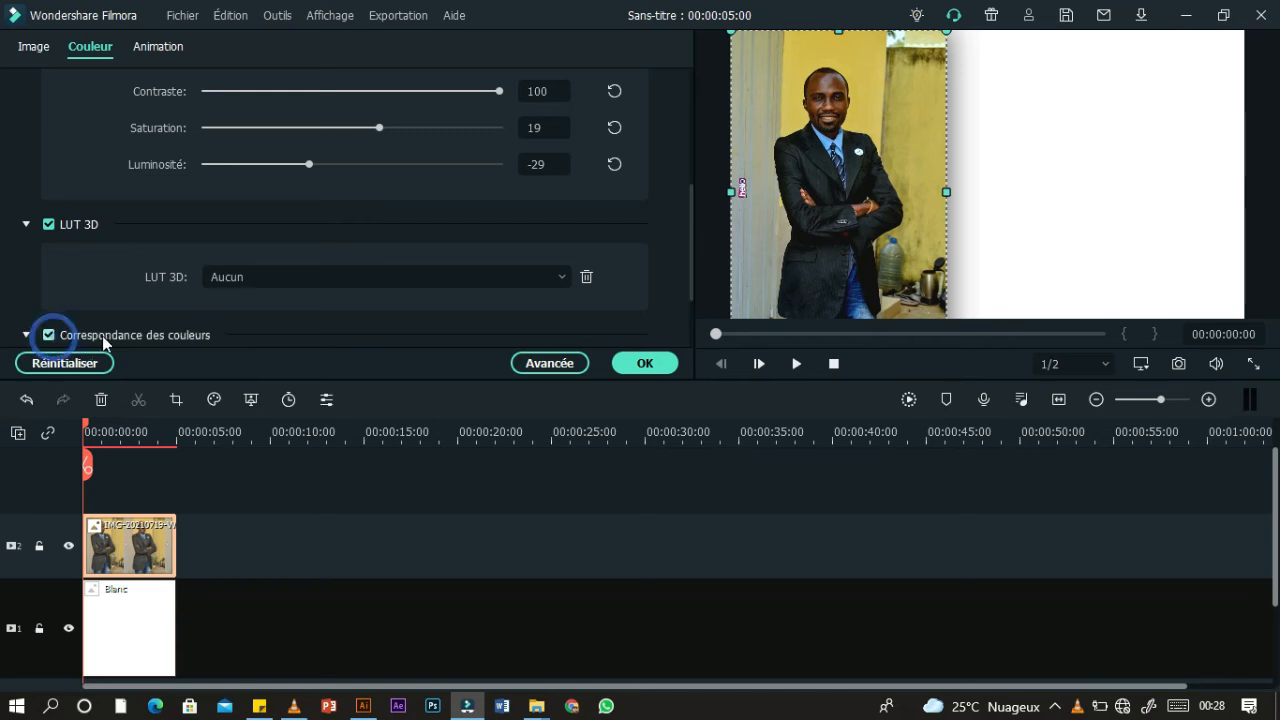
click(26, 224)
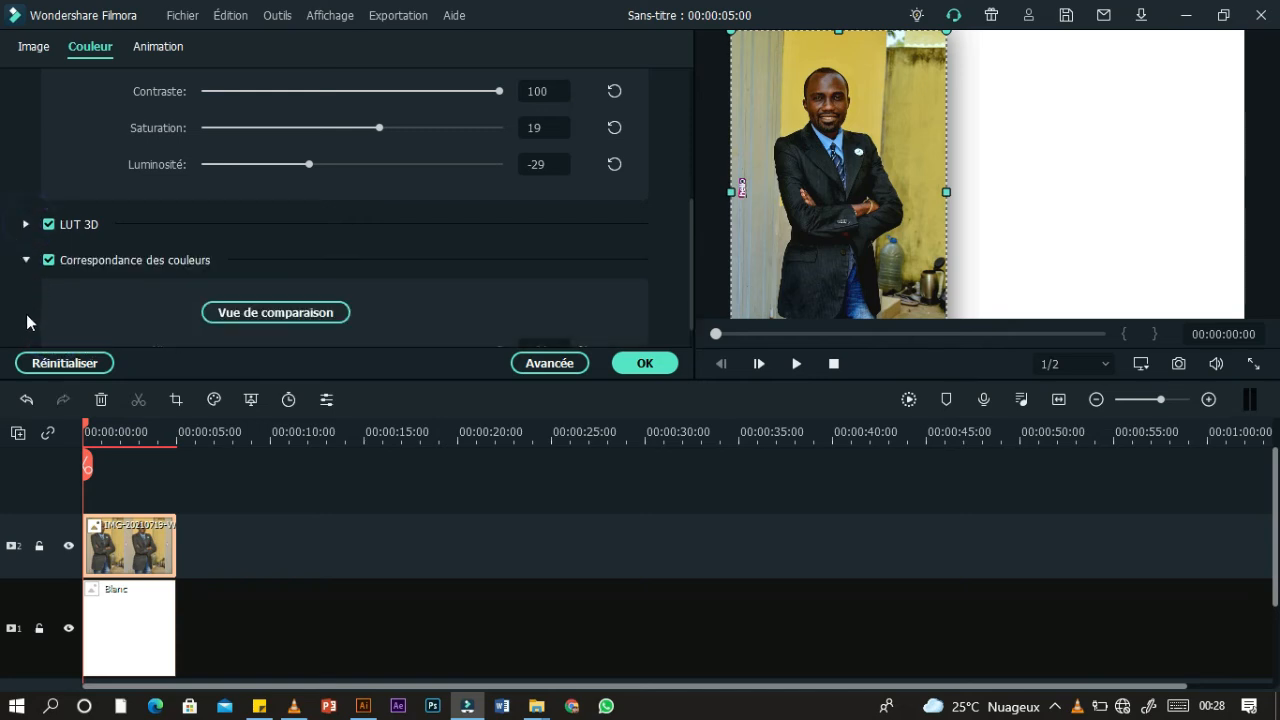
click(26, 260)
scroll(57, 267, up, 5)
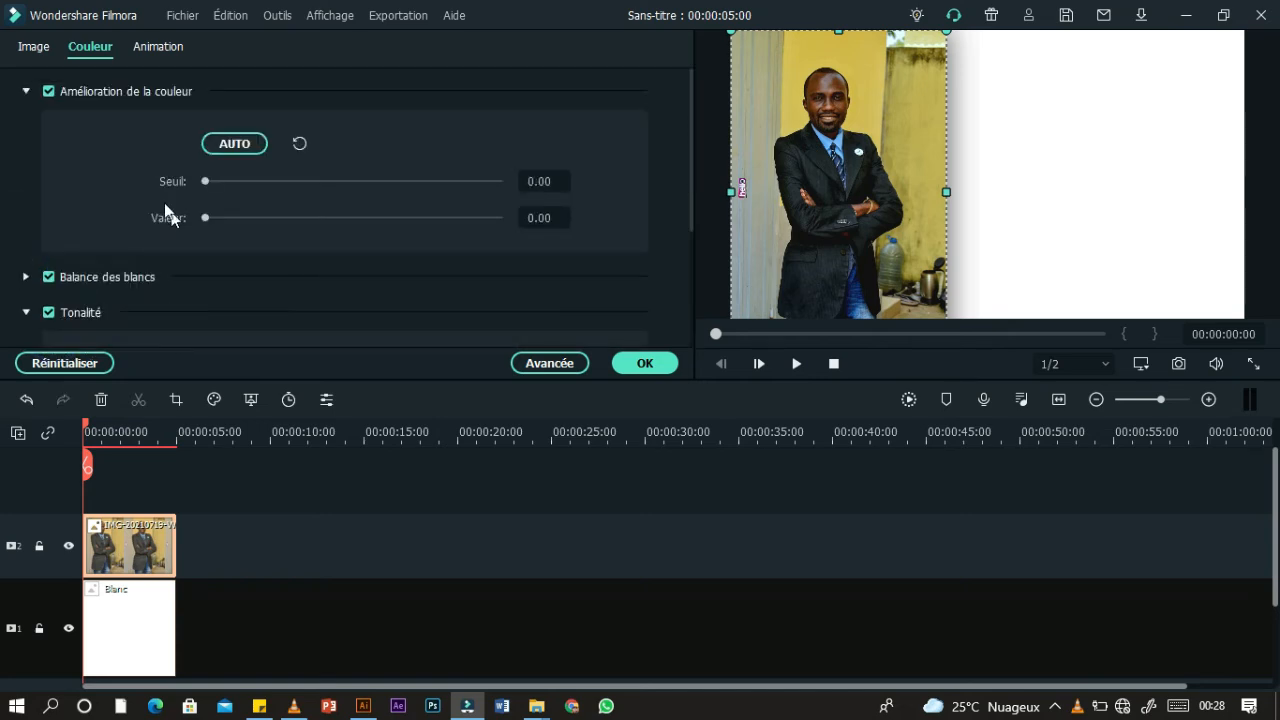
click(26, 93)
Step: Keyframe the photo's position at about X -23, Y 19 at the clip's start with custom animation, and apply the settings
click(157, 50)
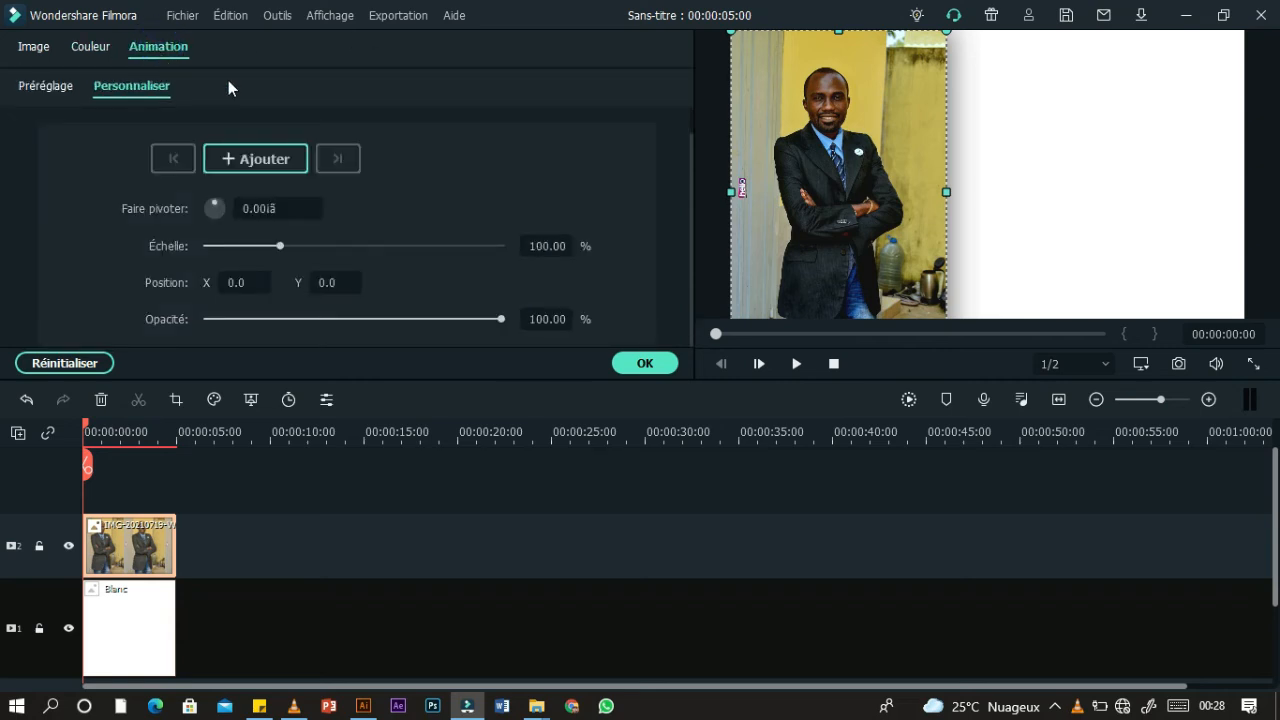
drag(834, 160, 808, 157)
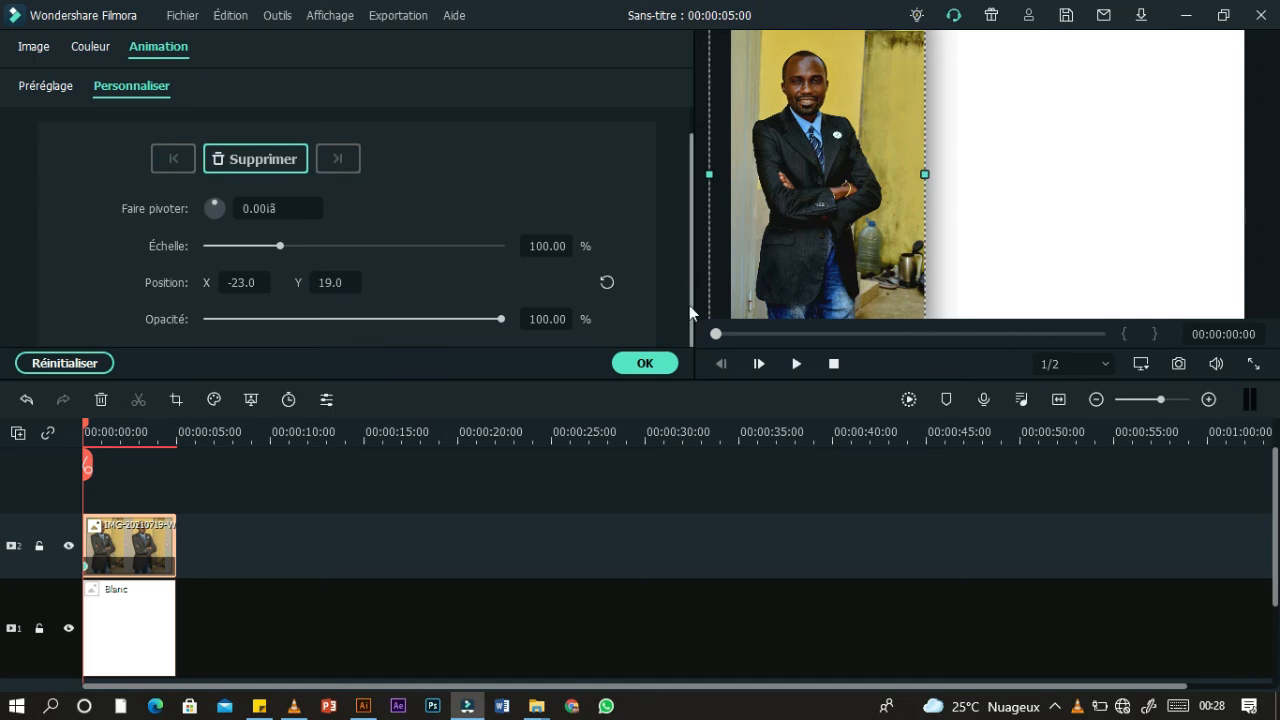
click(655, 363)
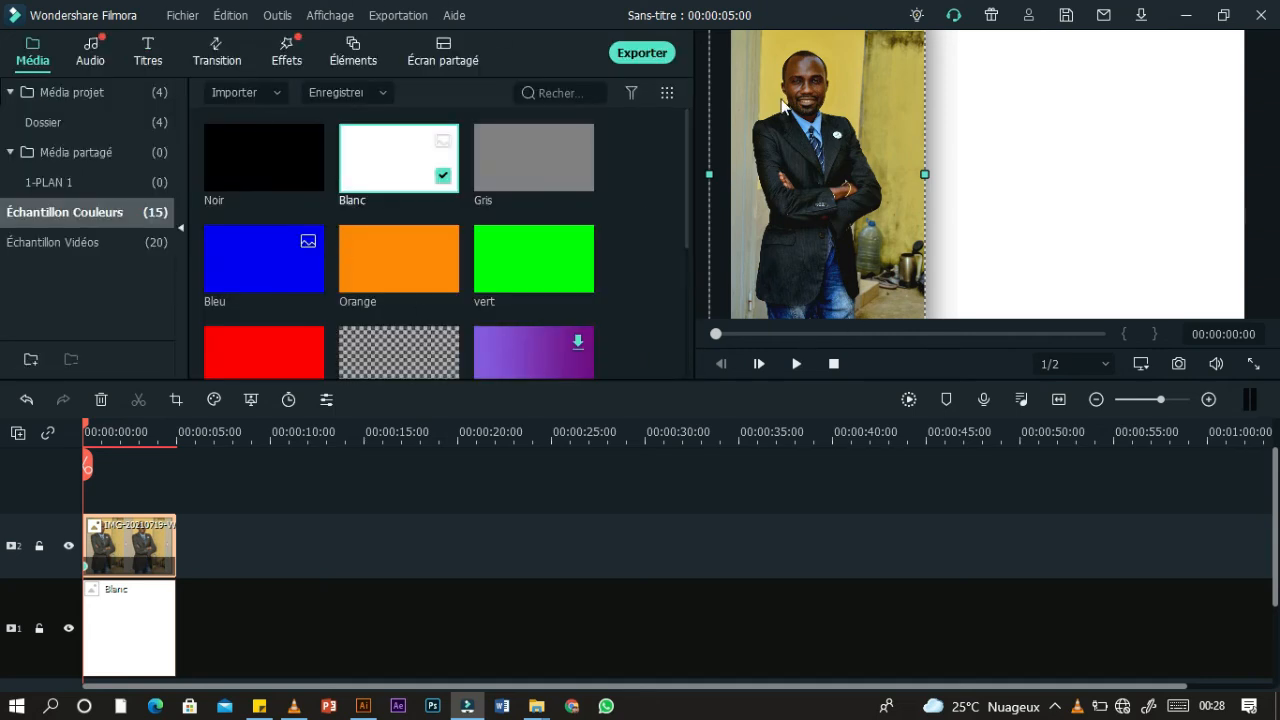
click(148, 535)
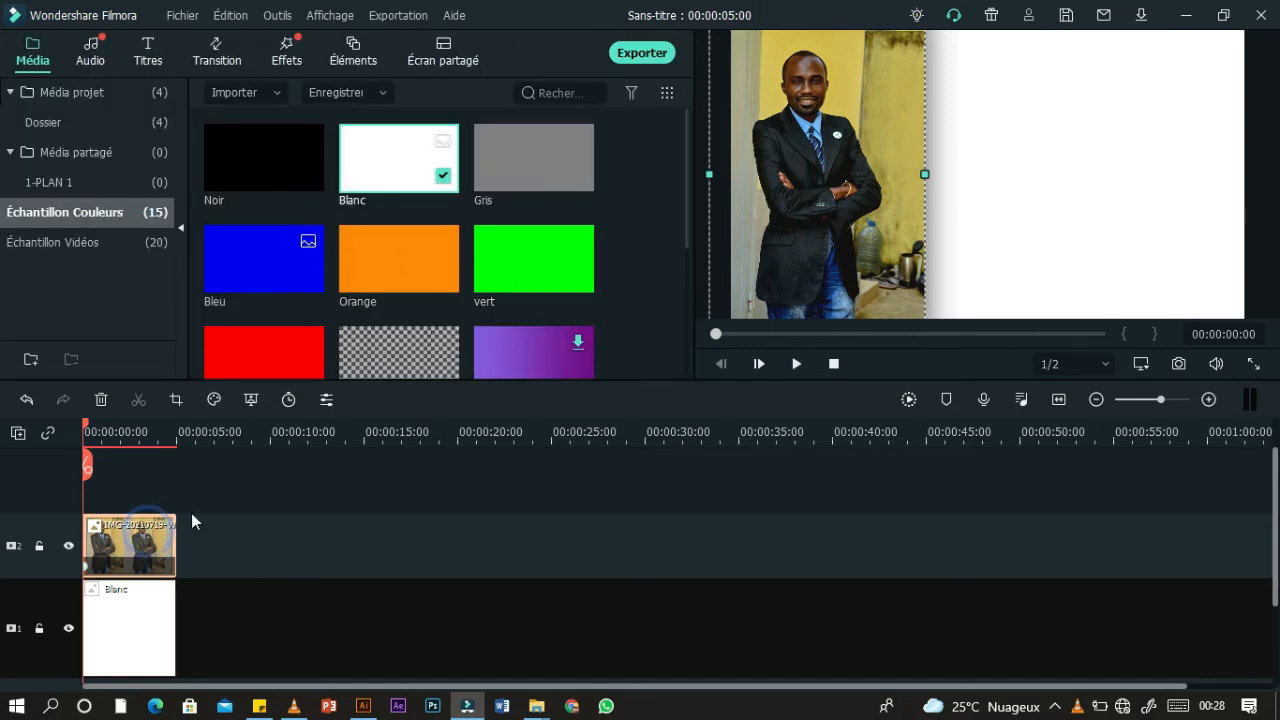